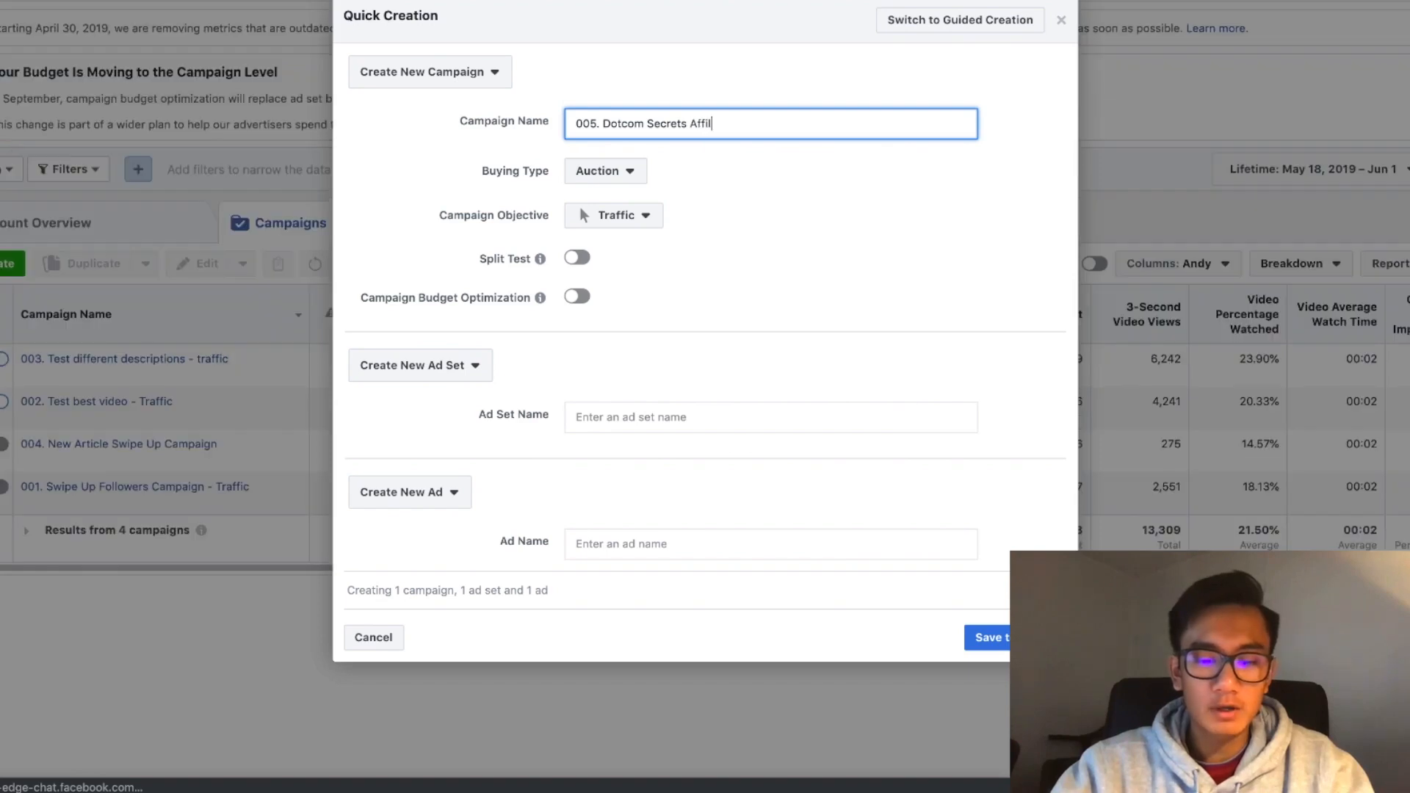
Step: Name the new campaign "005. Dotcom Secrets Affiliate Marketing" and set its objective to Conversions
type("iate Marketing")
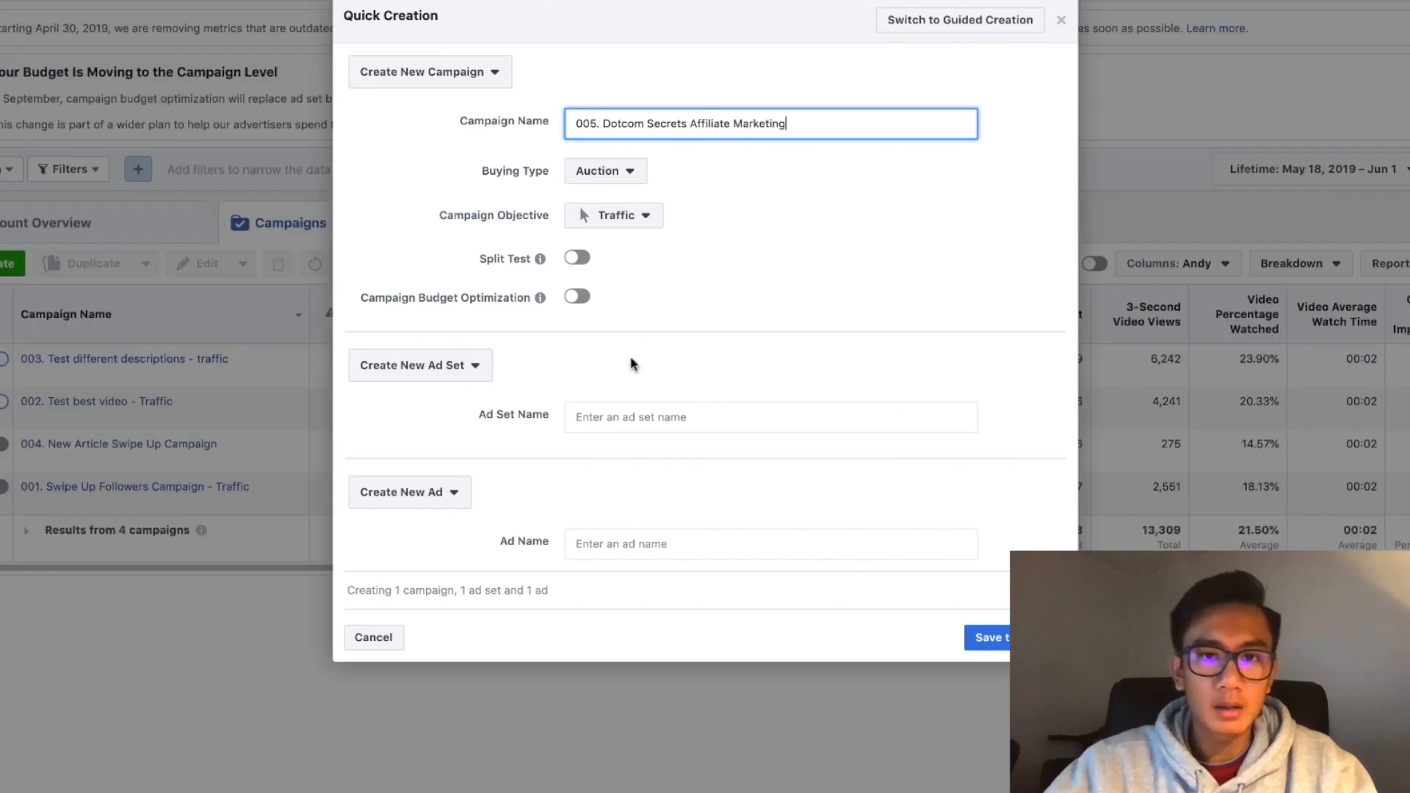
left_click(615, 217)
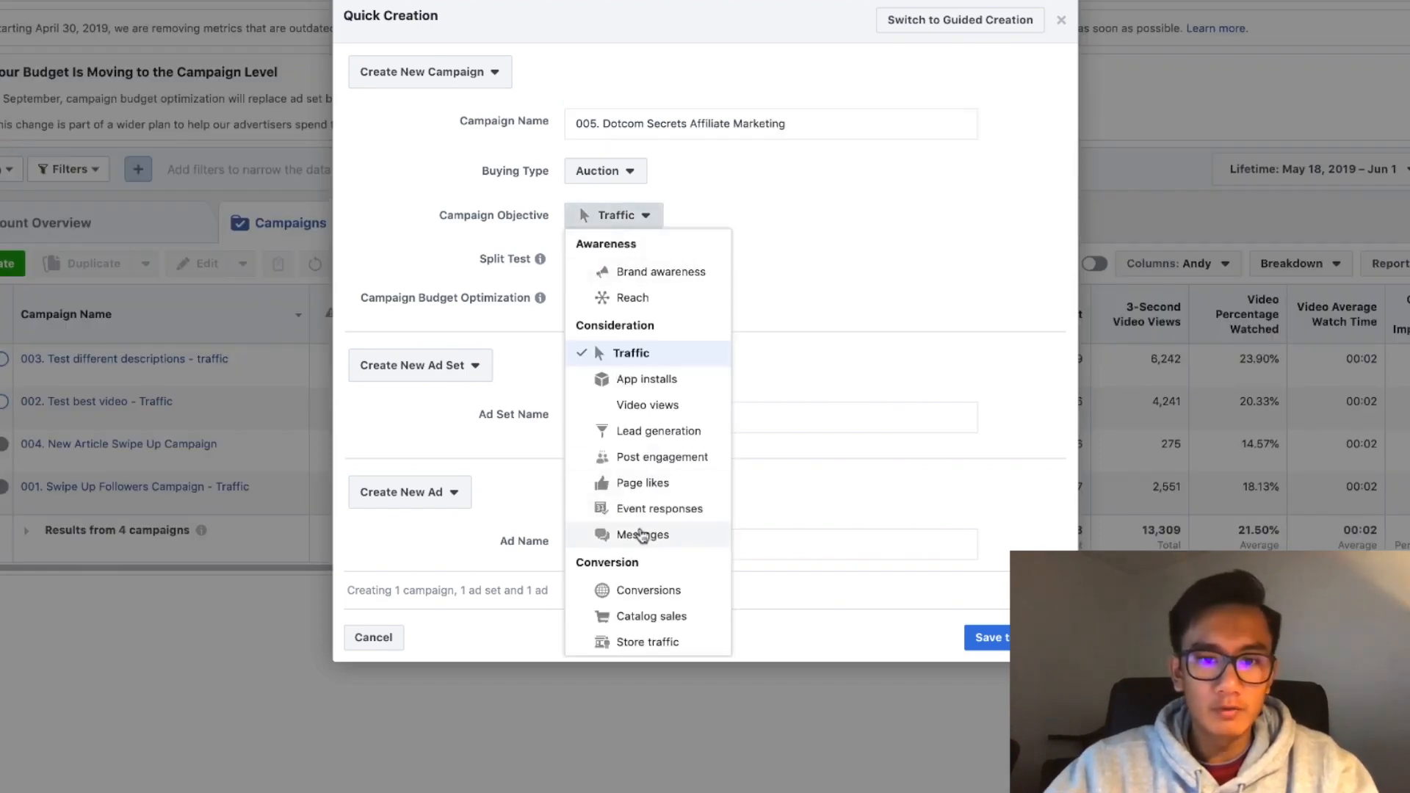
left_click(636, 592)
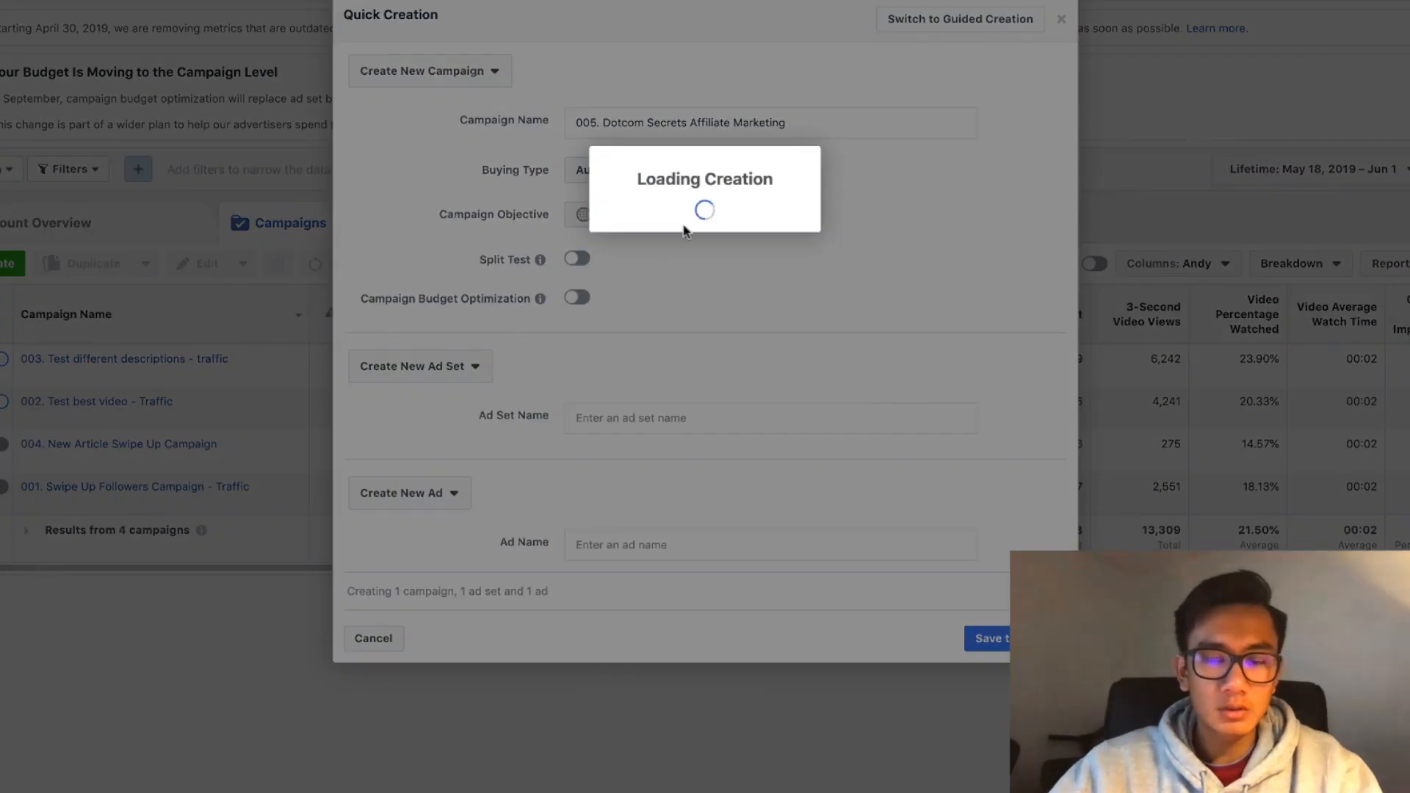
Step: Name both the ad set and the ad "001." and save the new campaign as a draft
left_click(734, 417)
type("001.")
left_click(662, 552)
type("00")
left_click(991, 639)
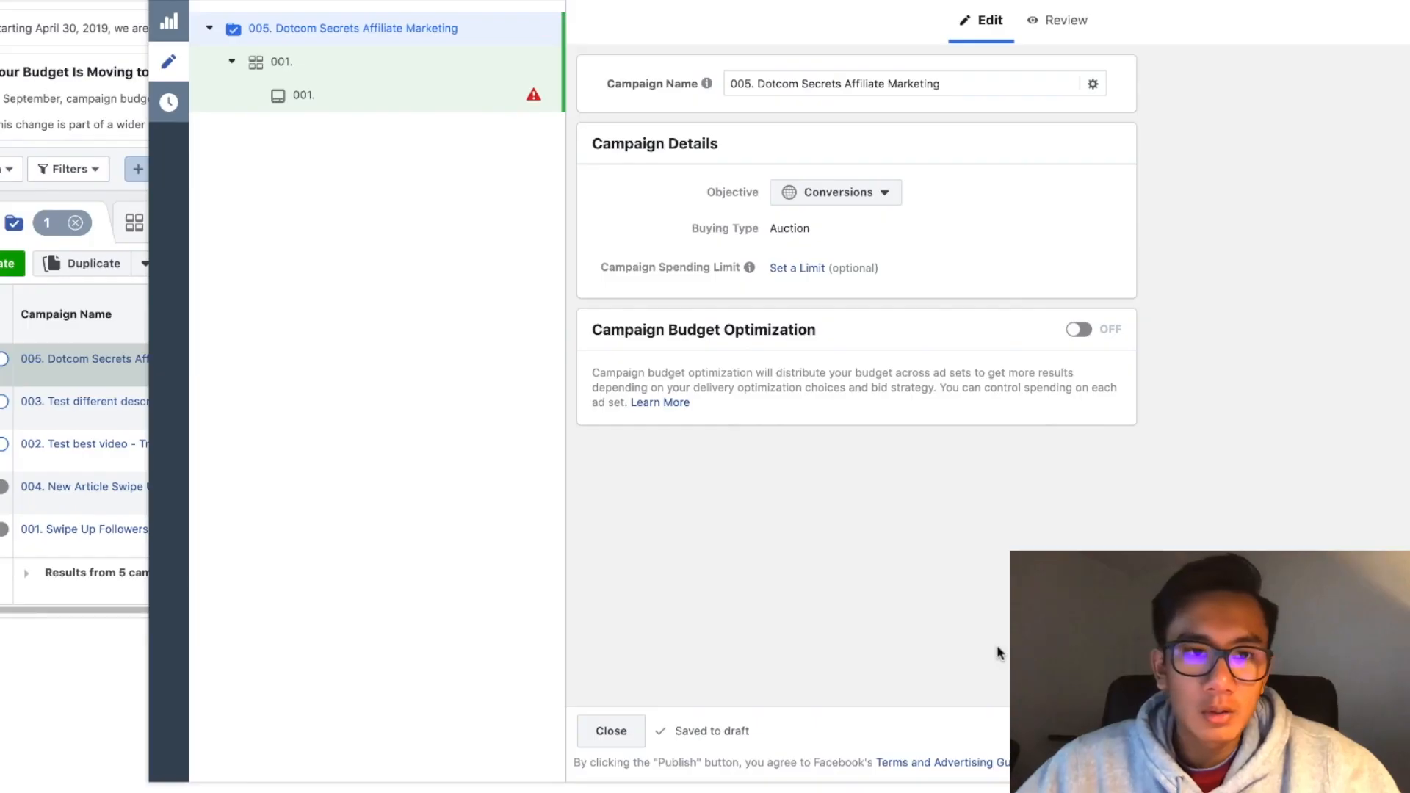
Step: Set ad 001. to the Video / Slideshow format and add the video Ad.mp4 as its media
left_click(438, 110)
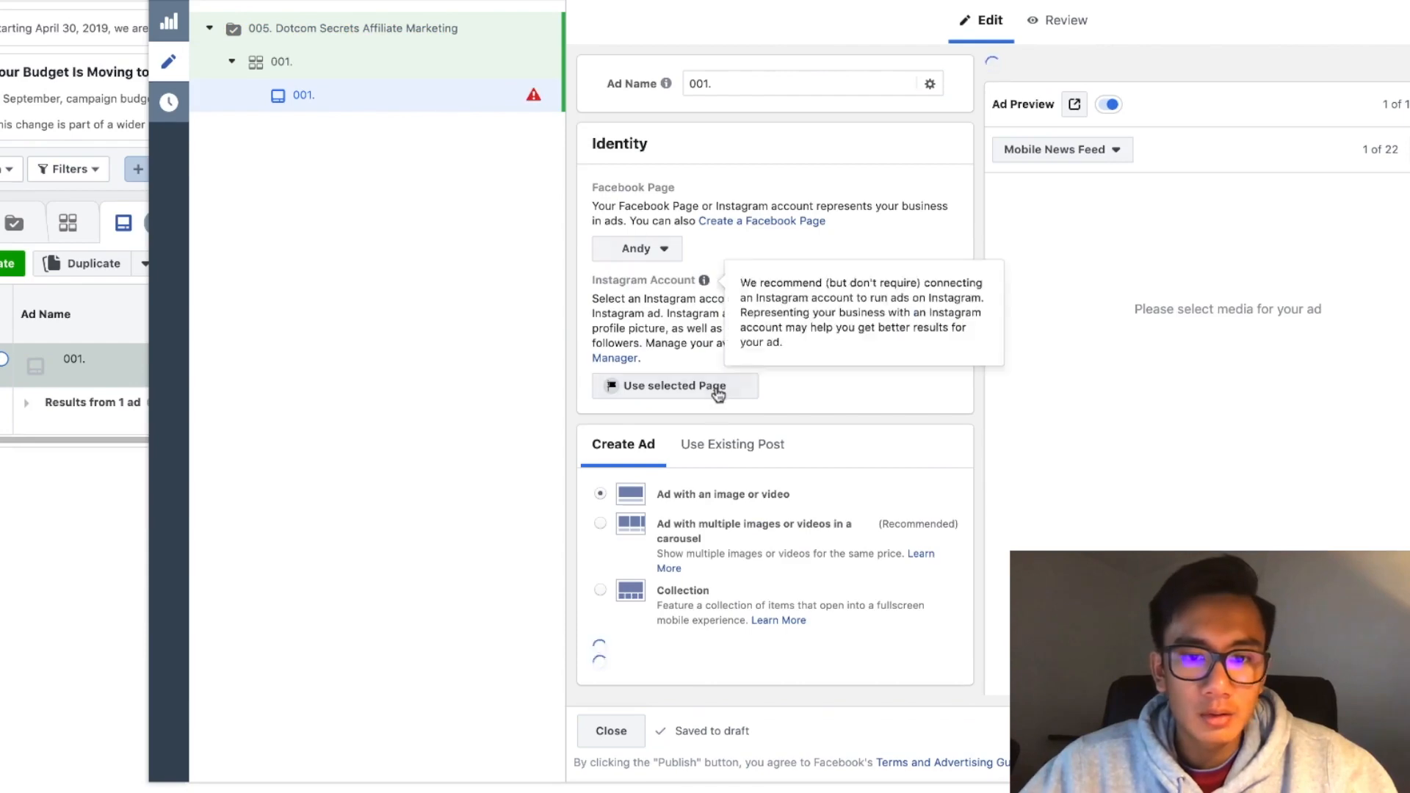
scroll(717, 390, "down", 3)
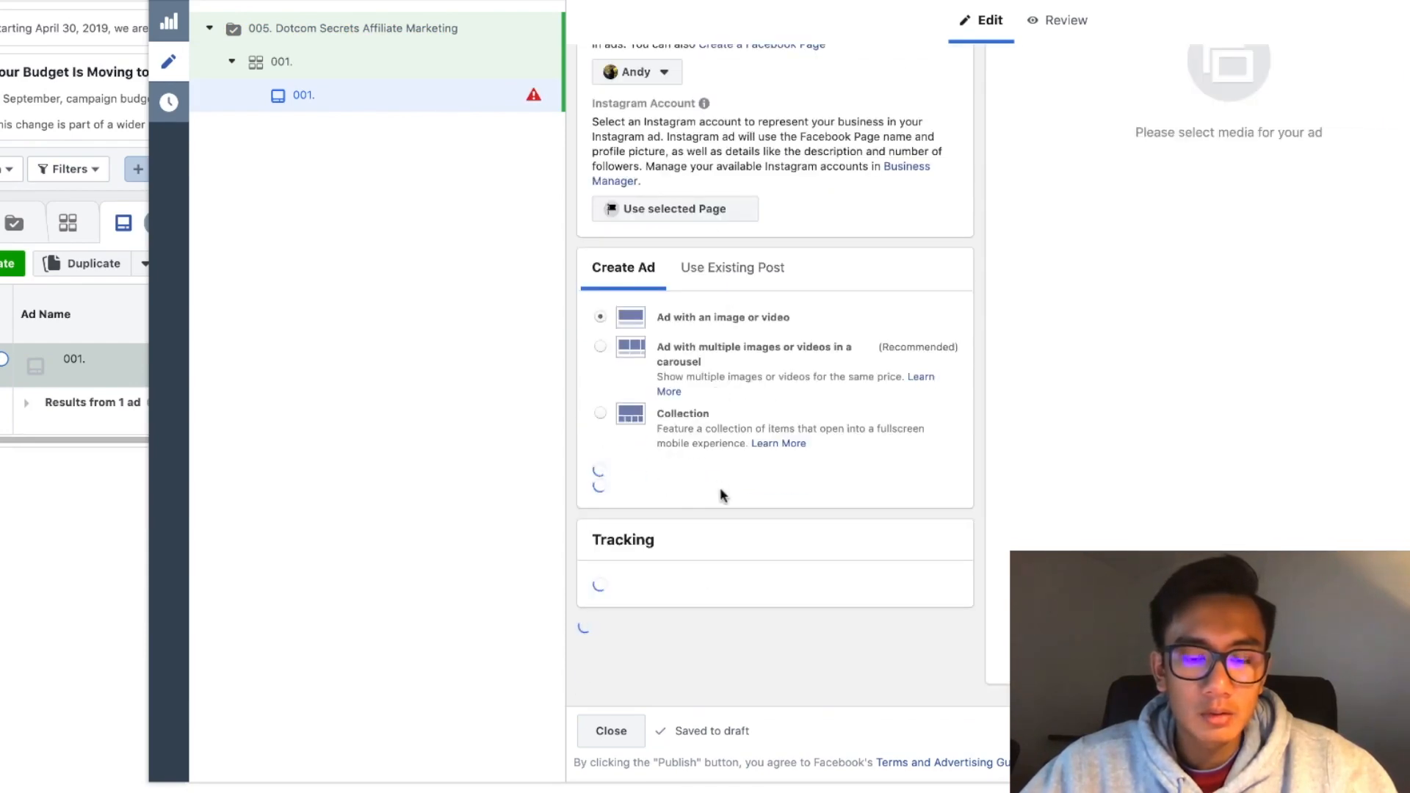
scroll(720, 489, "down", 10)
scroll(720, 487, "down", 5)
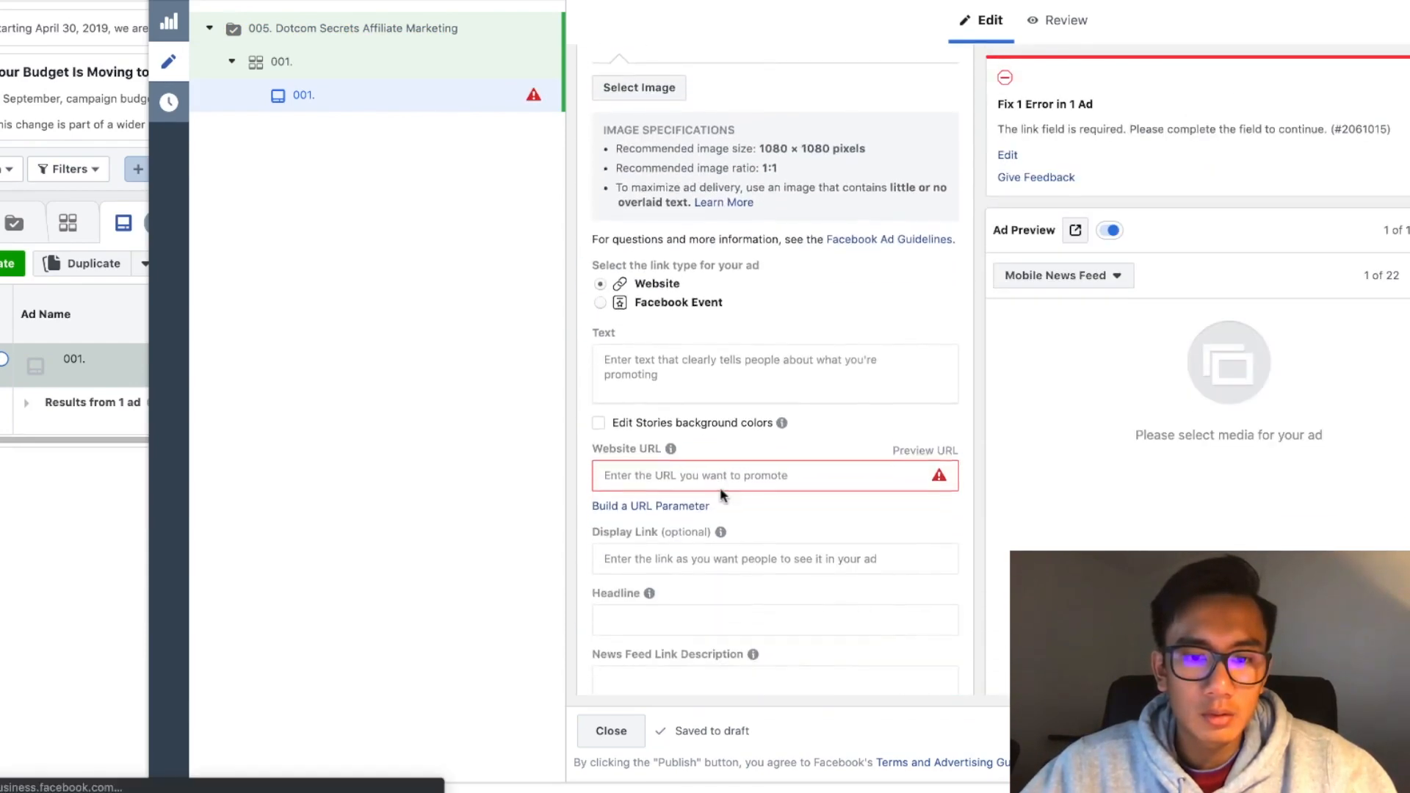
scroll(716, 481, "up", 9)
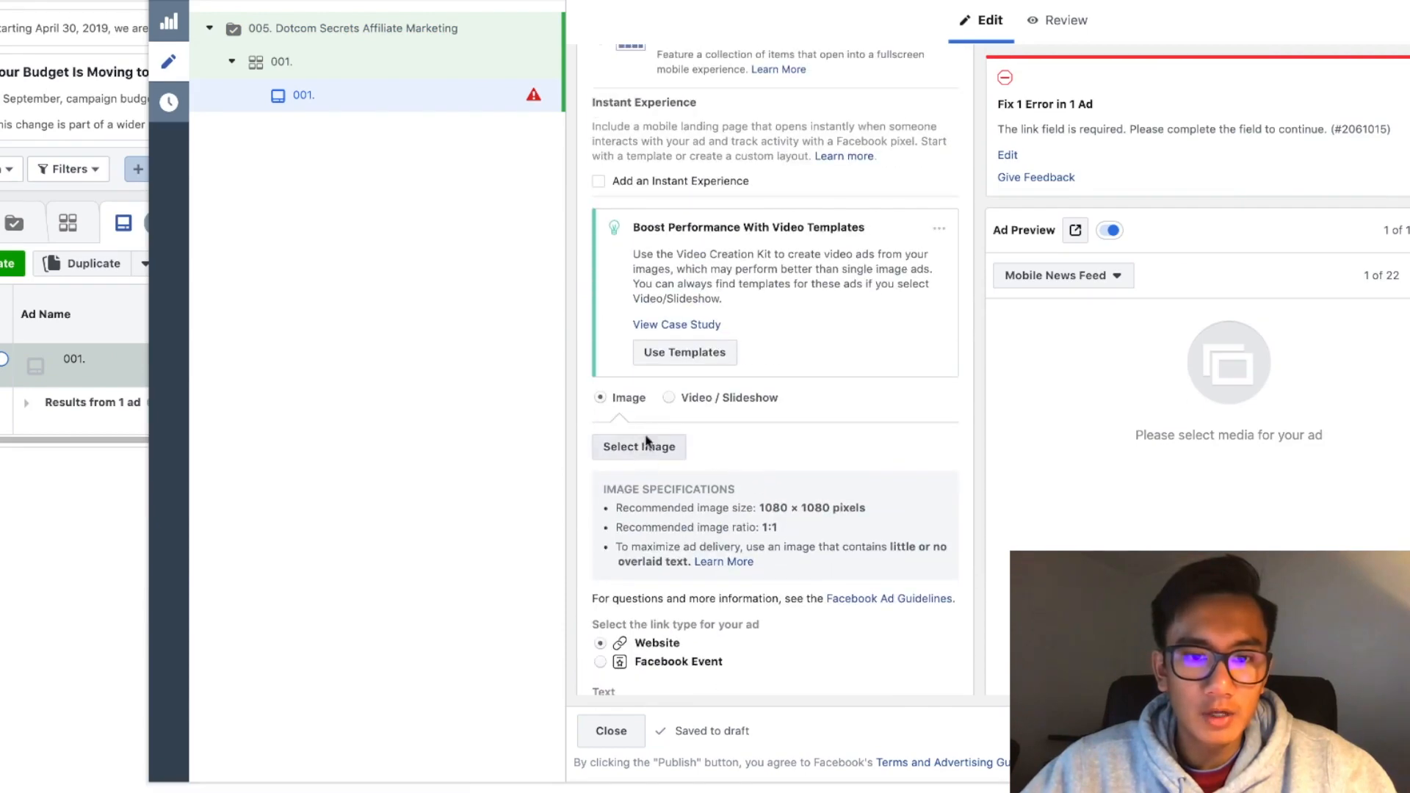
left_click(690, 398)
scroll(694, 431, "down", 5)
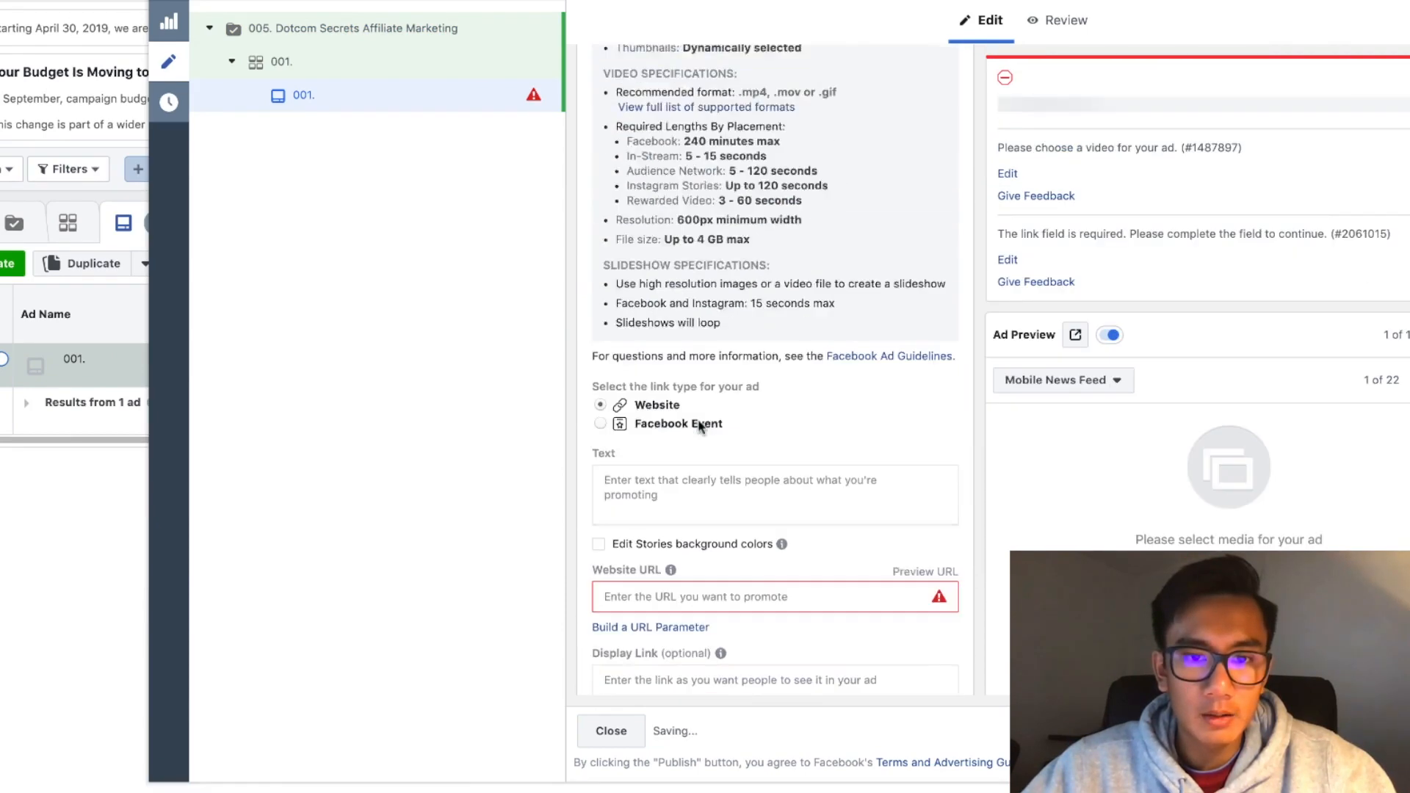
scroll(698, 399, "up", 5)
left_click(643, 296)
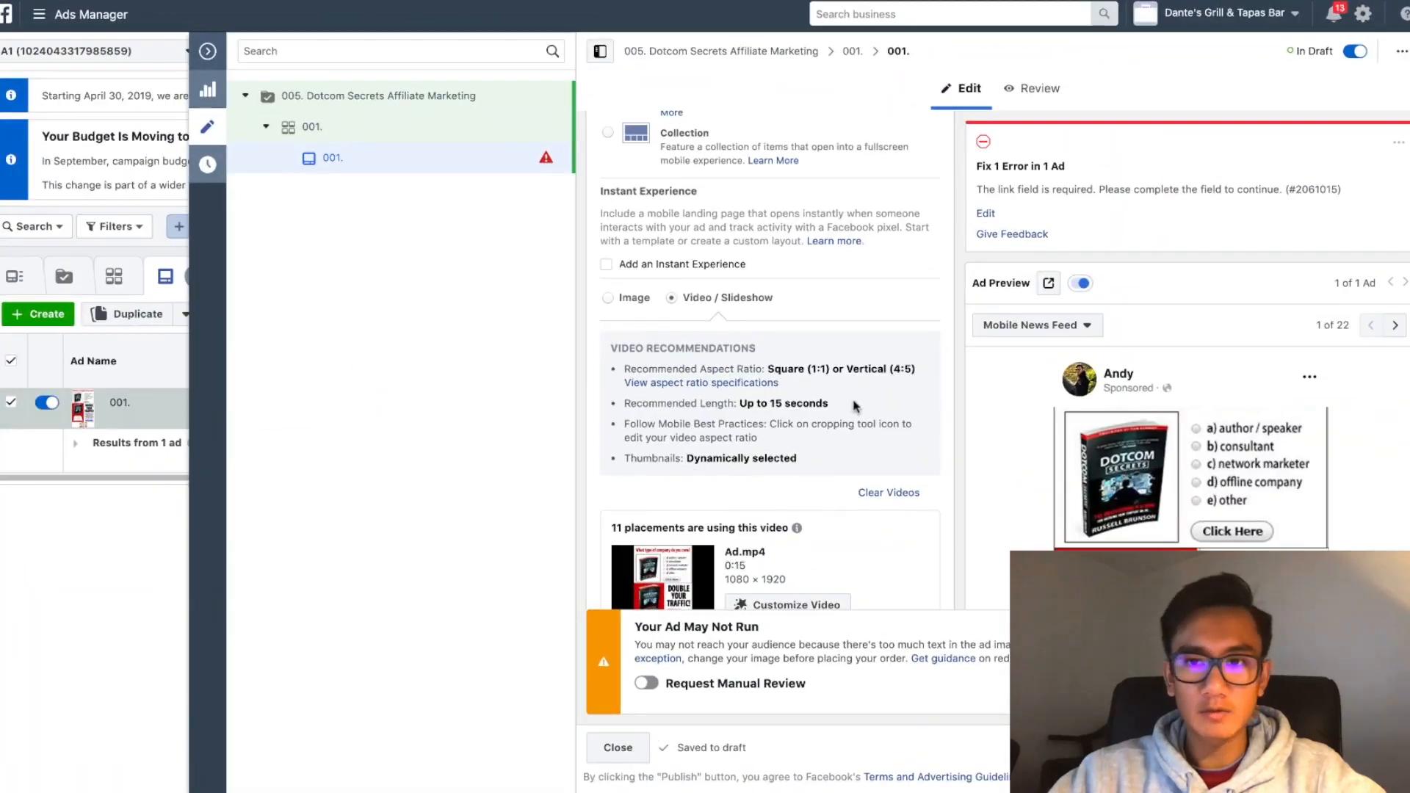
scroll(856, 406, "down", 5)
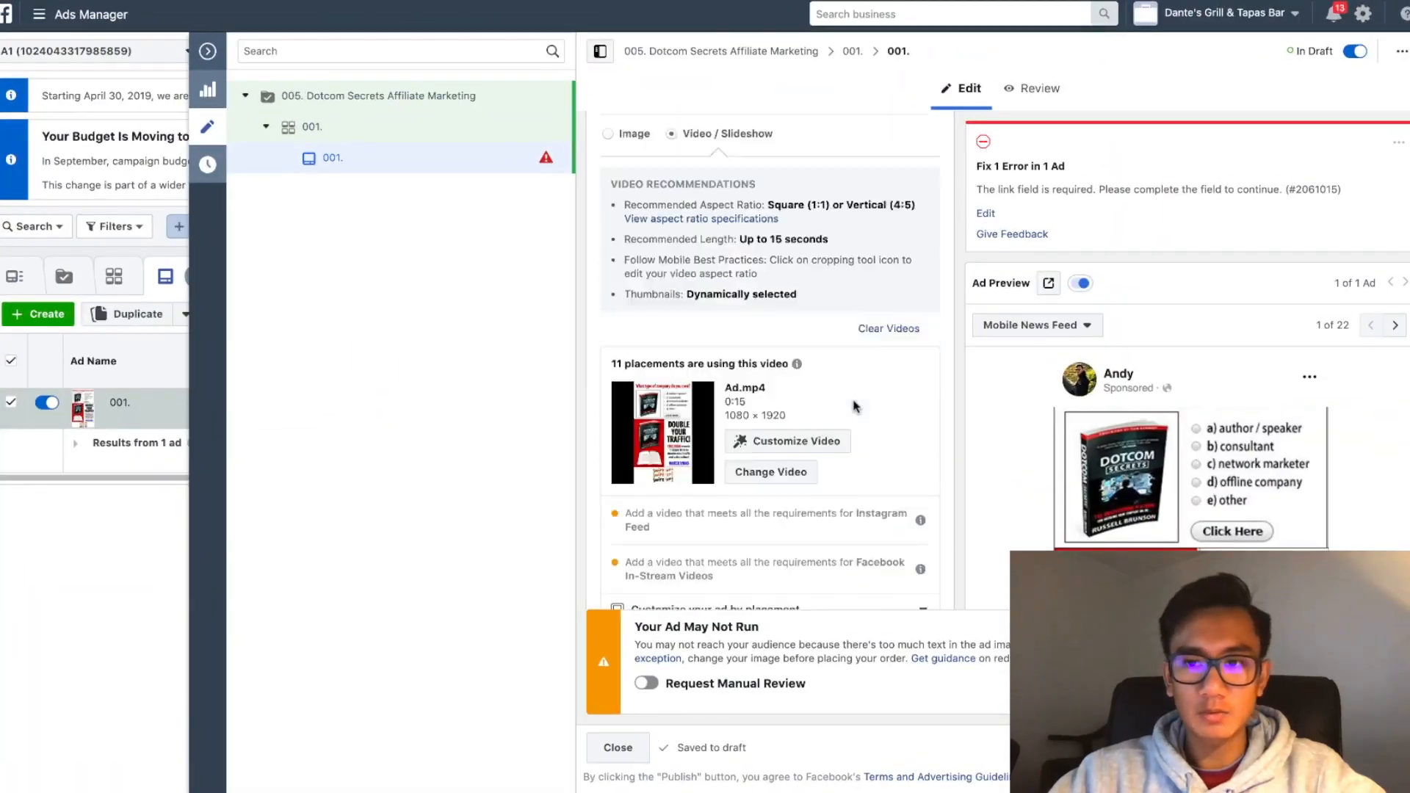
scroll(687, 282, "up", 6)
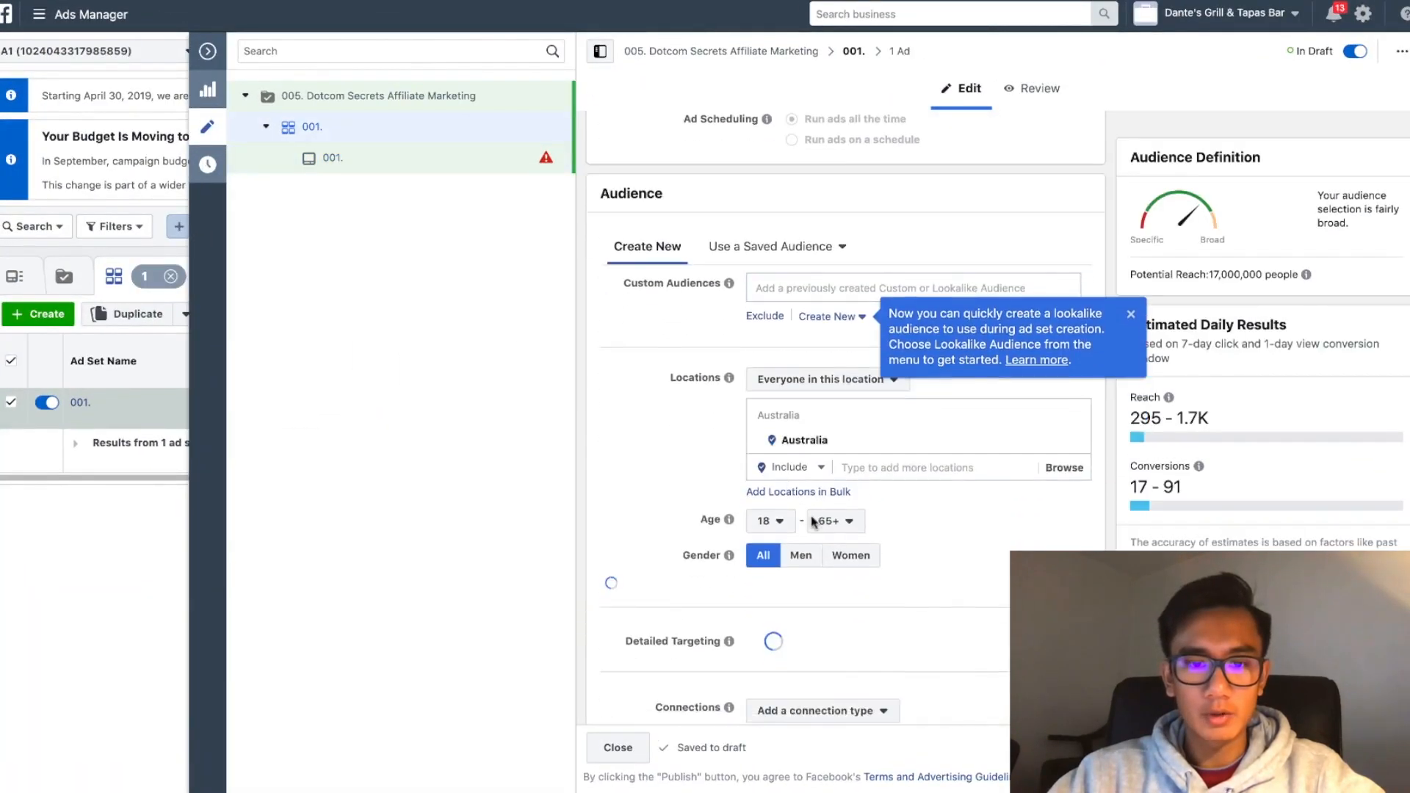
Step: Edit the ad set's placements so that only Instagram Stories stays selected, excluding Facebook, Instagram Feed, Audience Network and Messenger
scroll(774, 426, "down", 10)
scroll(769, 379, "down", 1)
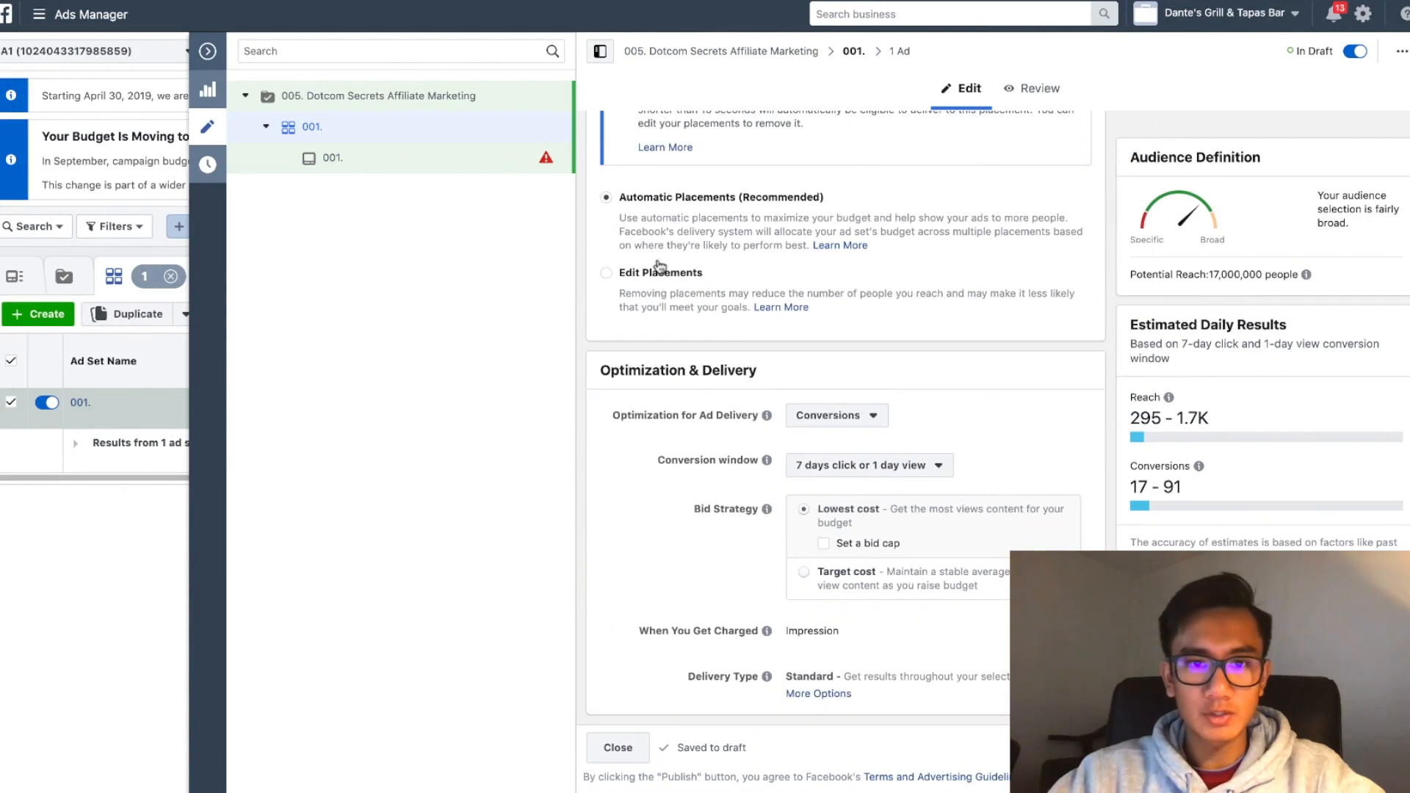
left_click(654, 275)
scroll(812, 450, "down", 5)
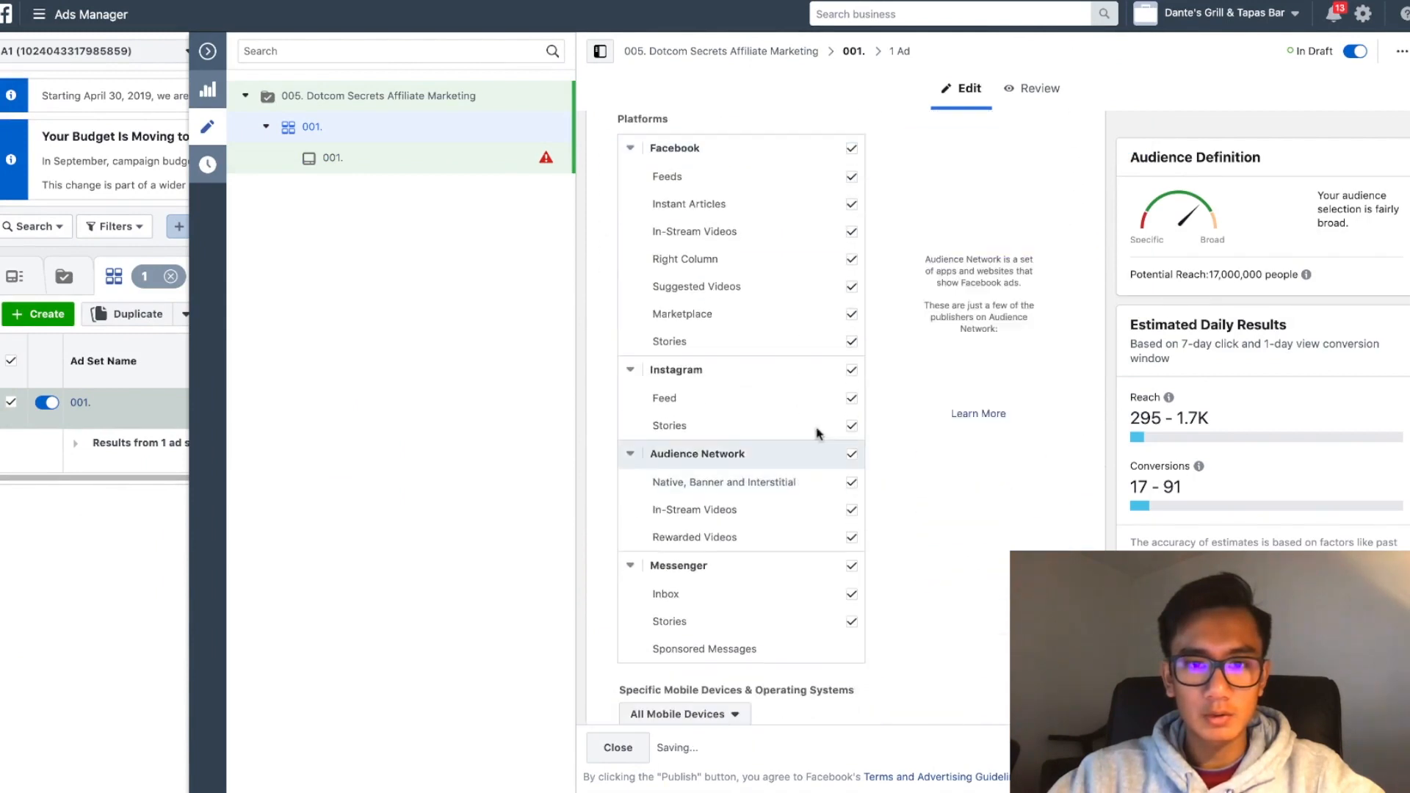
left_click(852, 401)
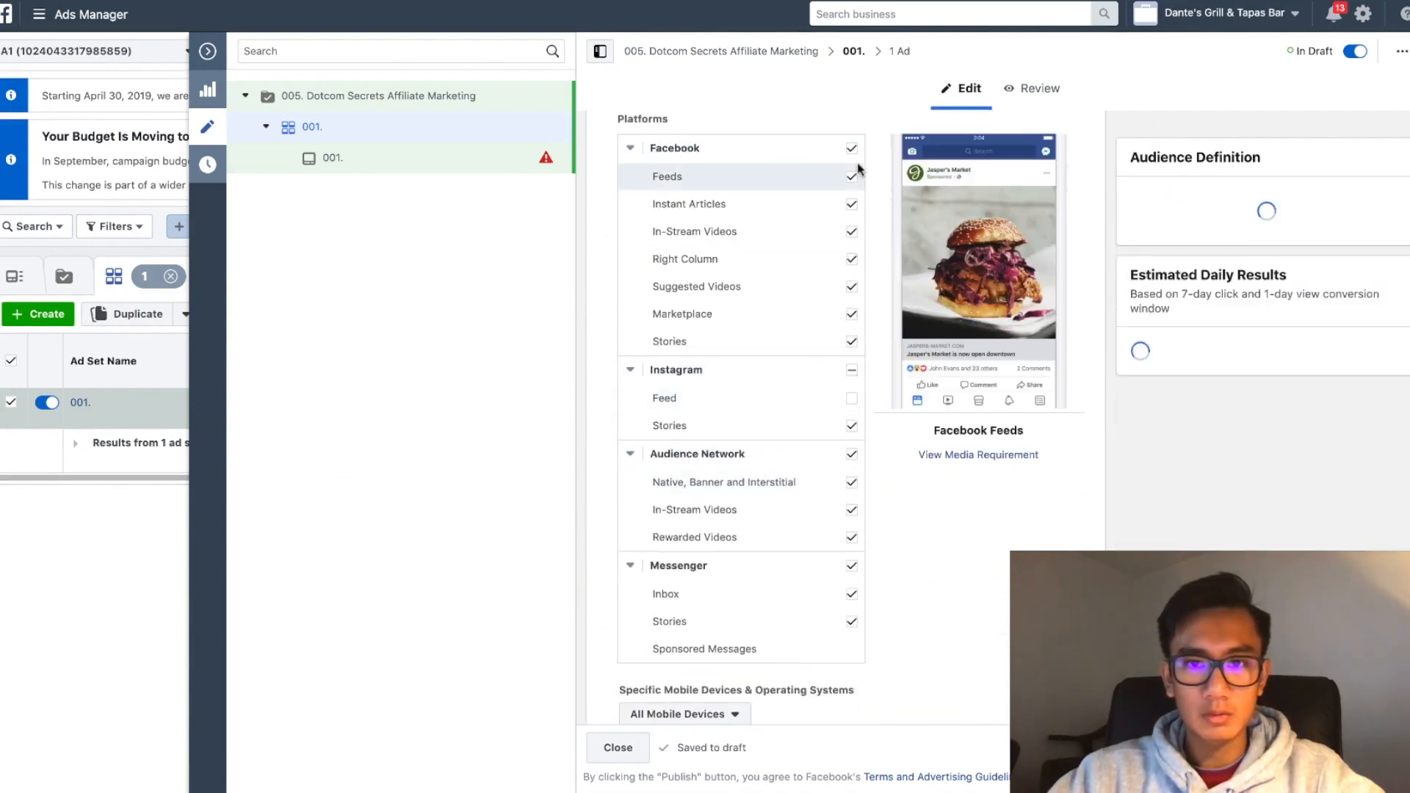
left_click(852, 150)
left_click(852, 498)
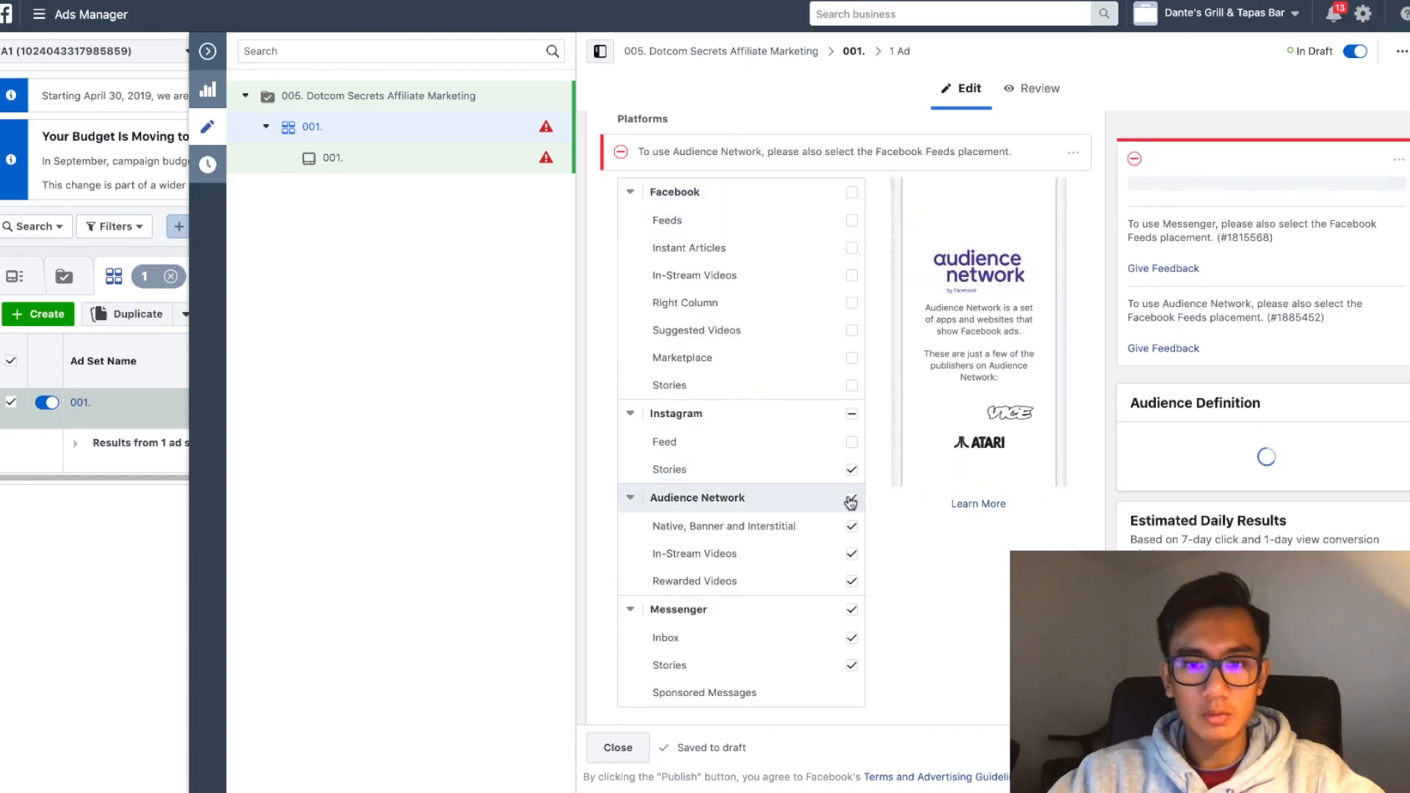
left_click(853, 612)
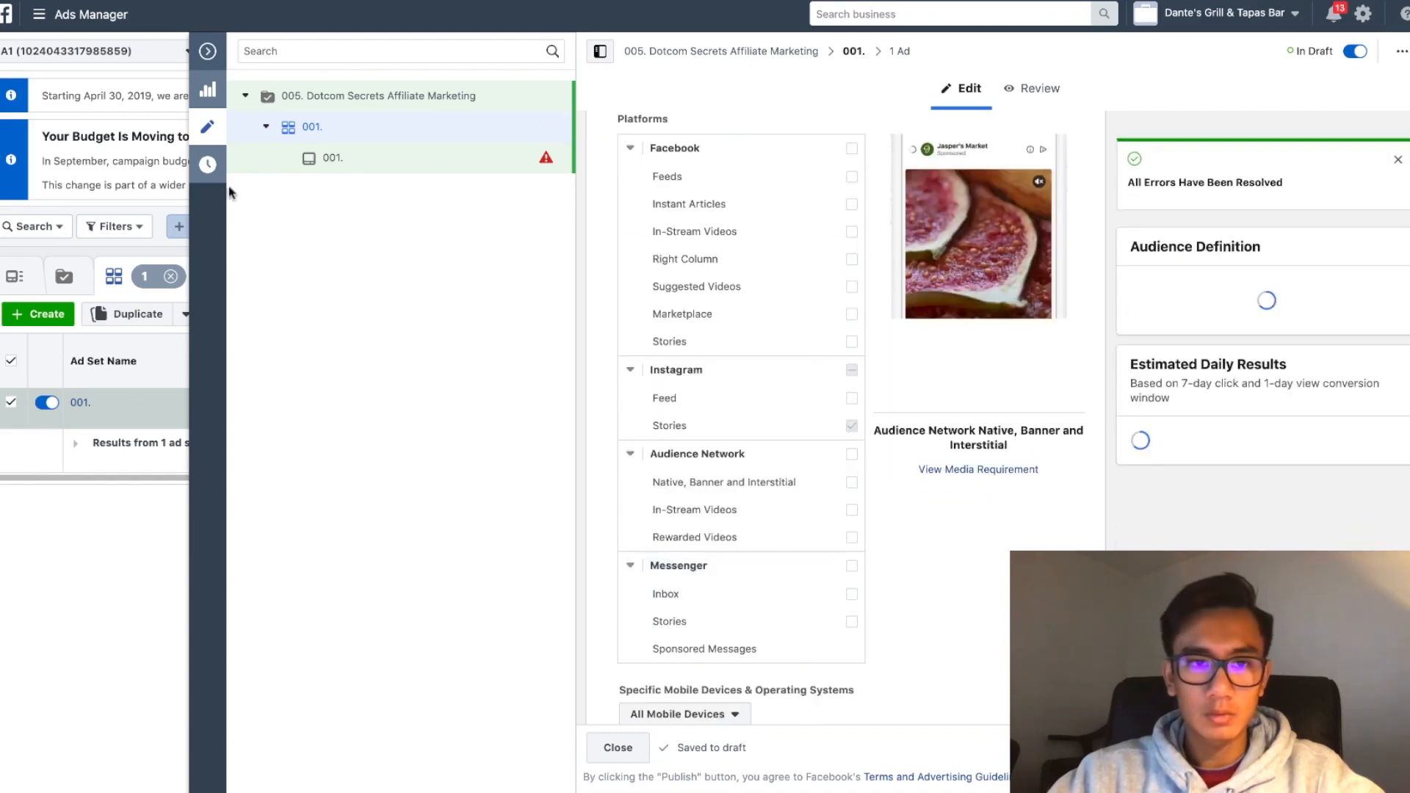
left_click(308, 155)
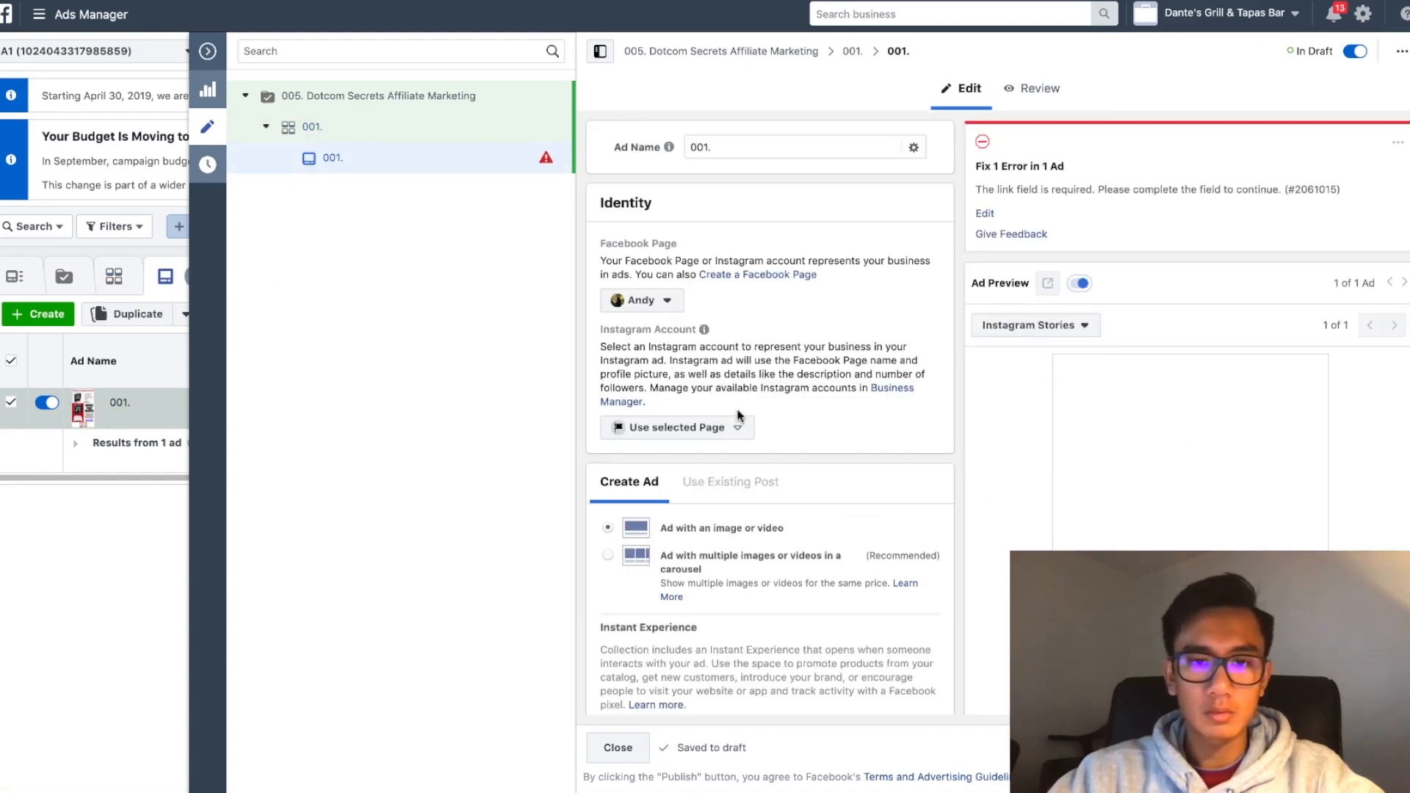
scroll(738, 416, "down", 8)
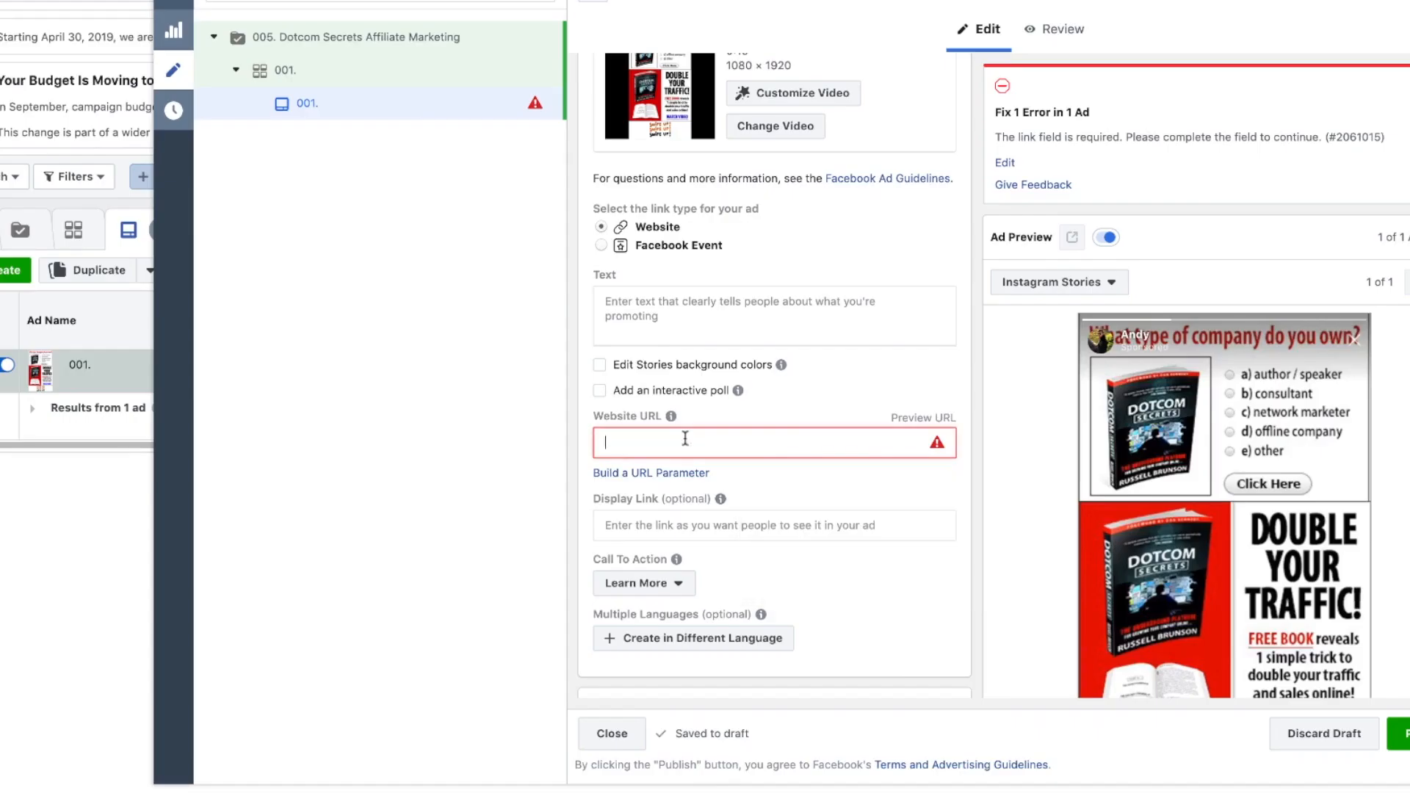
type("https://www.ecommercelegacy.org/freebook")
left_click(674, 586)
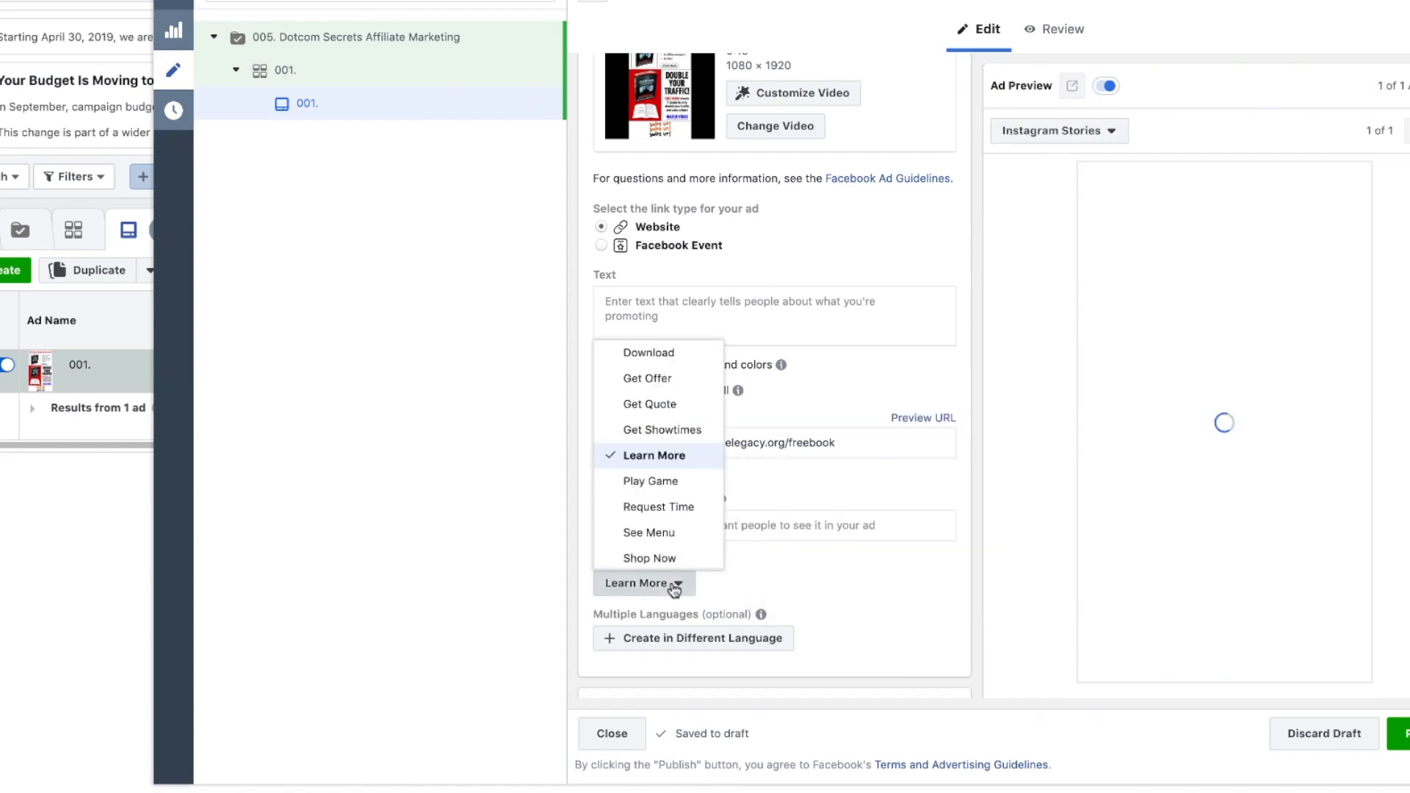
scroll(667, 504, "down", 3)
scroll(661, 470, "up", 3)
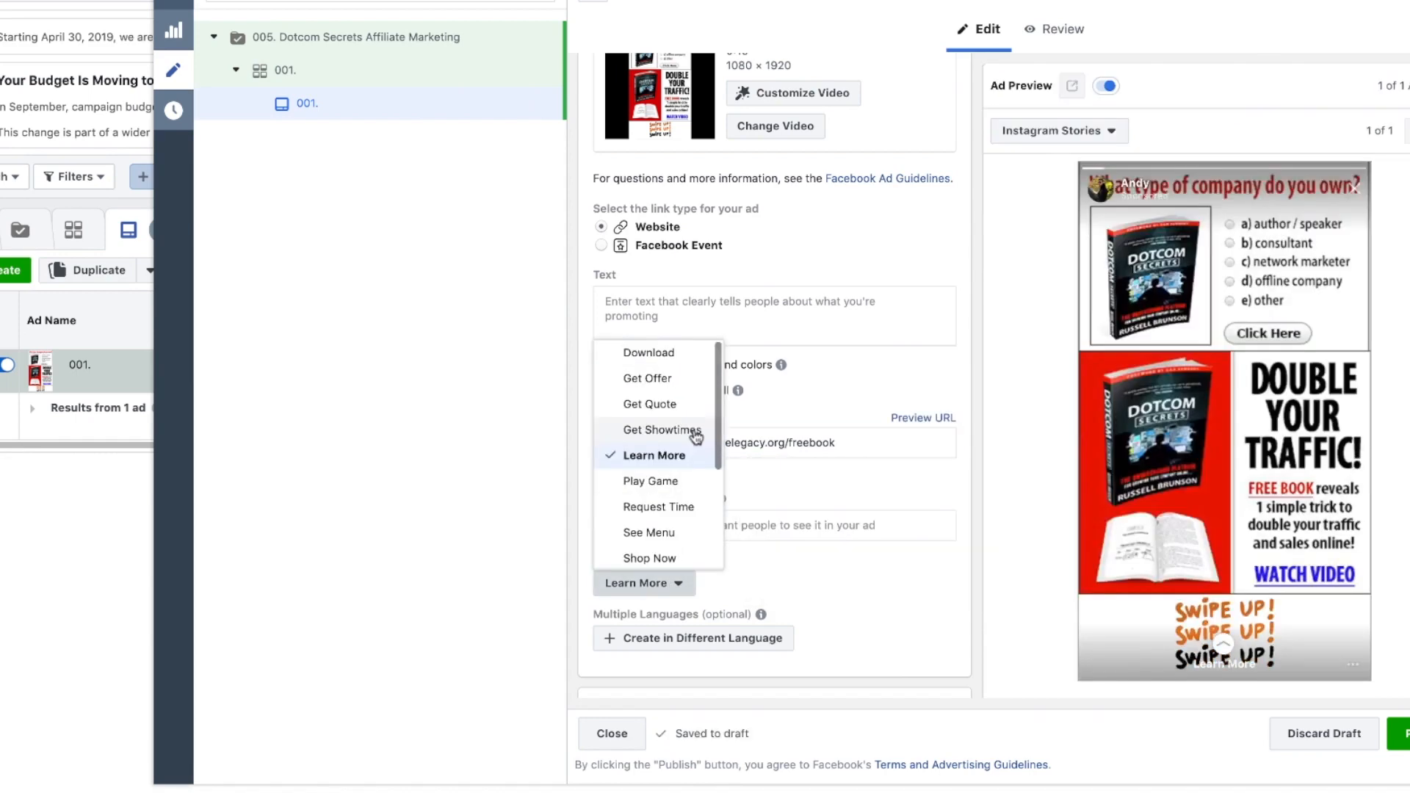
left_click(666, 381)
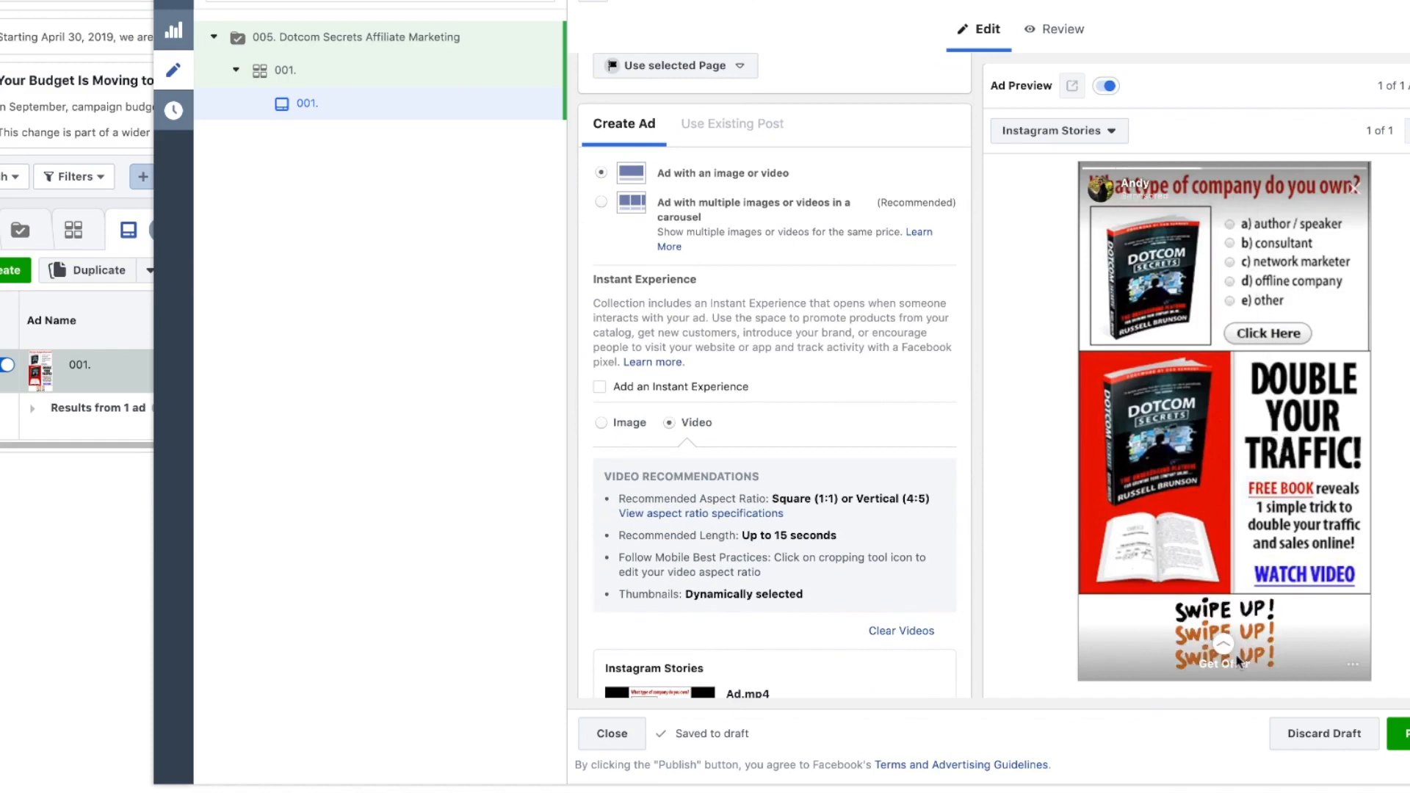
Step: Rename the ad as "001. Ad 1"
scroll(774, 293, "up", 5)
left_click(781, 92)
type("Ad 1")
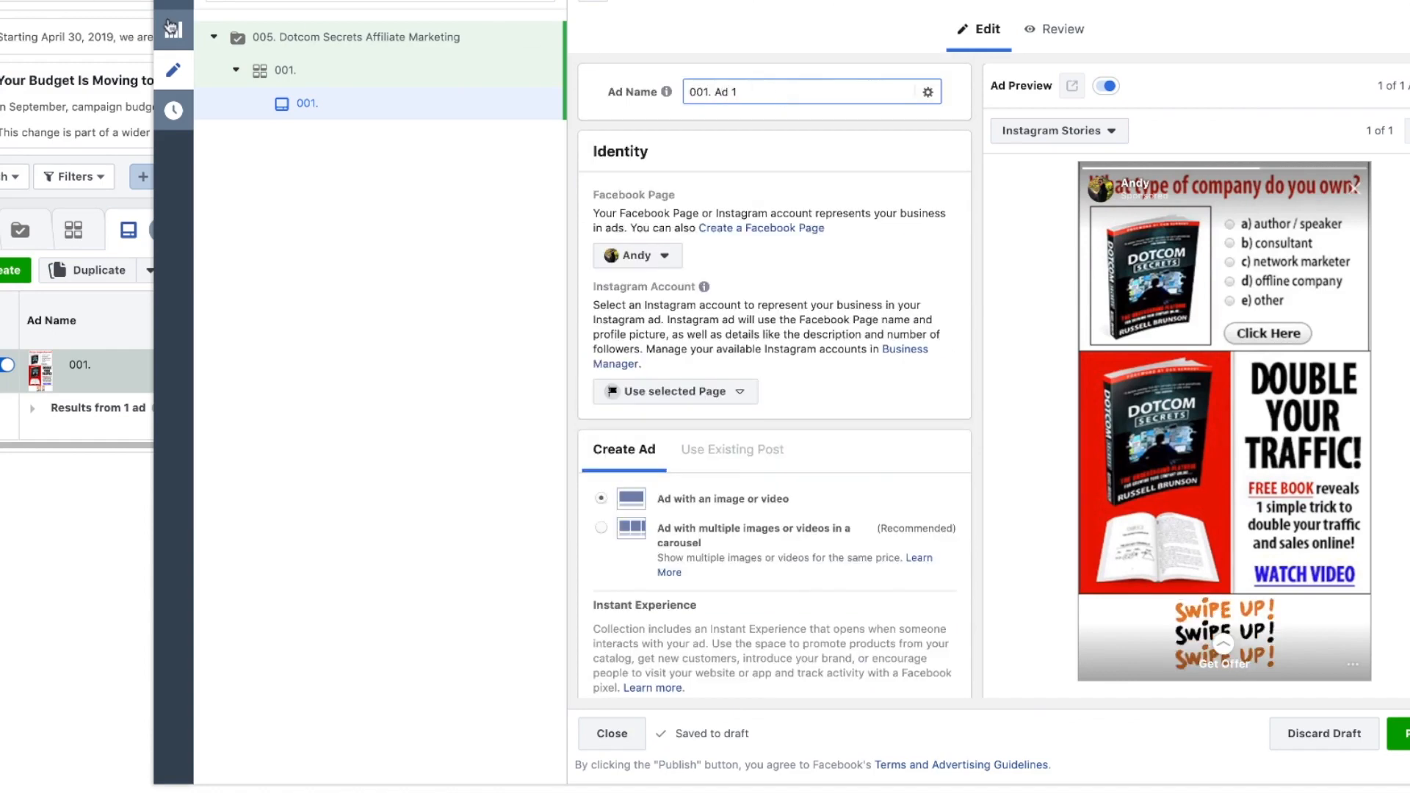
Step: Replace the ad set's website conversion event with Complete Registration from the Dotcom Secret Affiliate Pixel
left_click(290, 79)
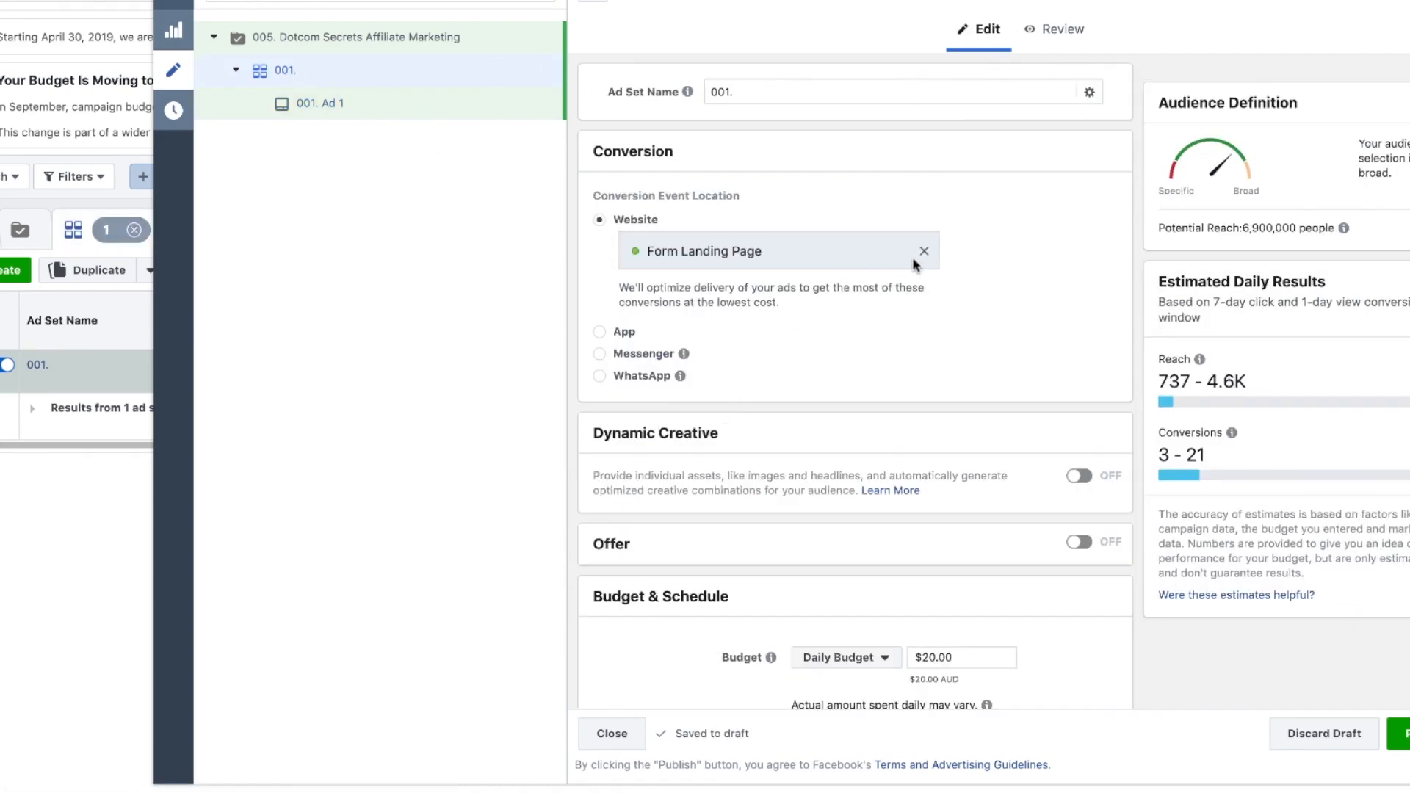
left_click(923, 253)
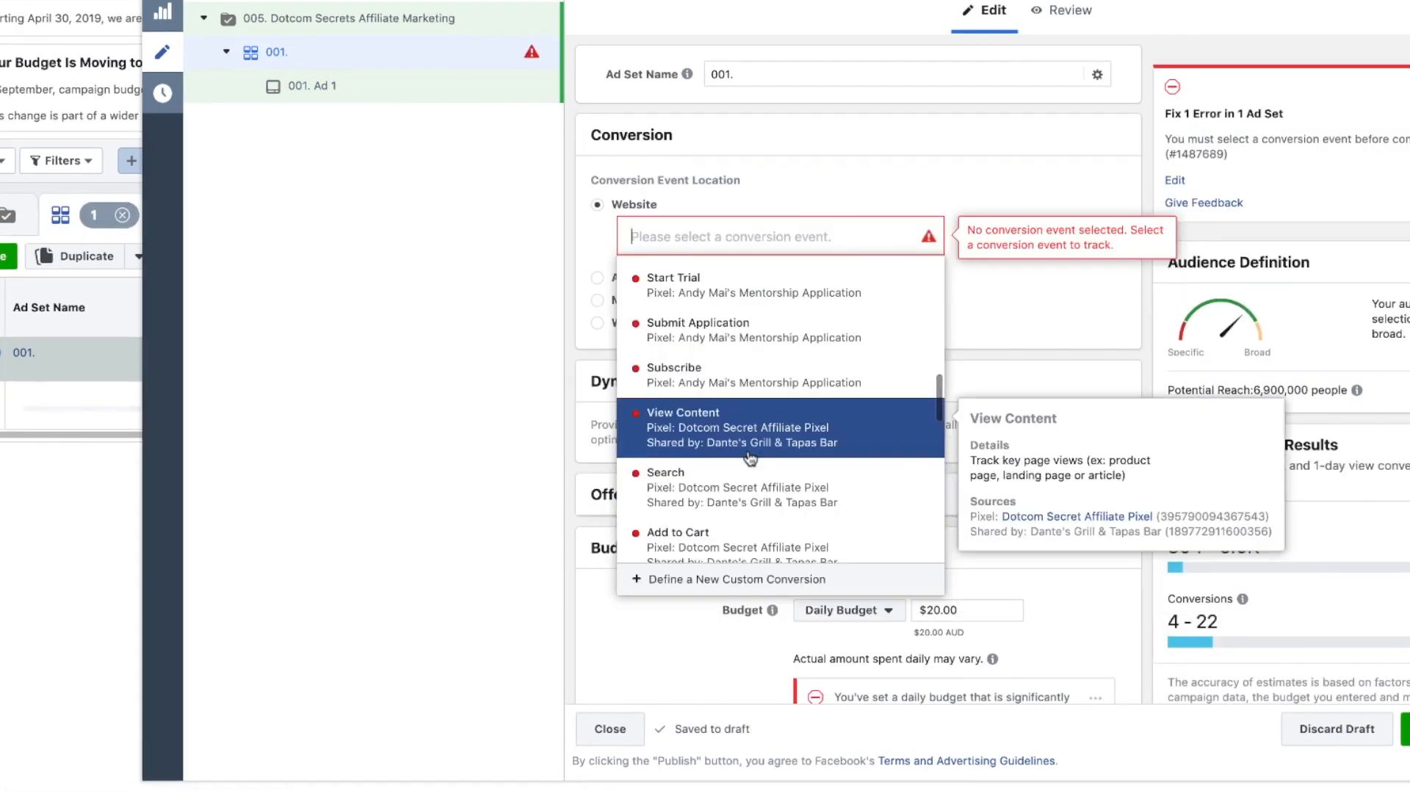
scroll(749, 459, "down", 4)
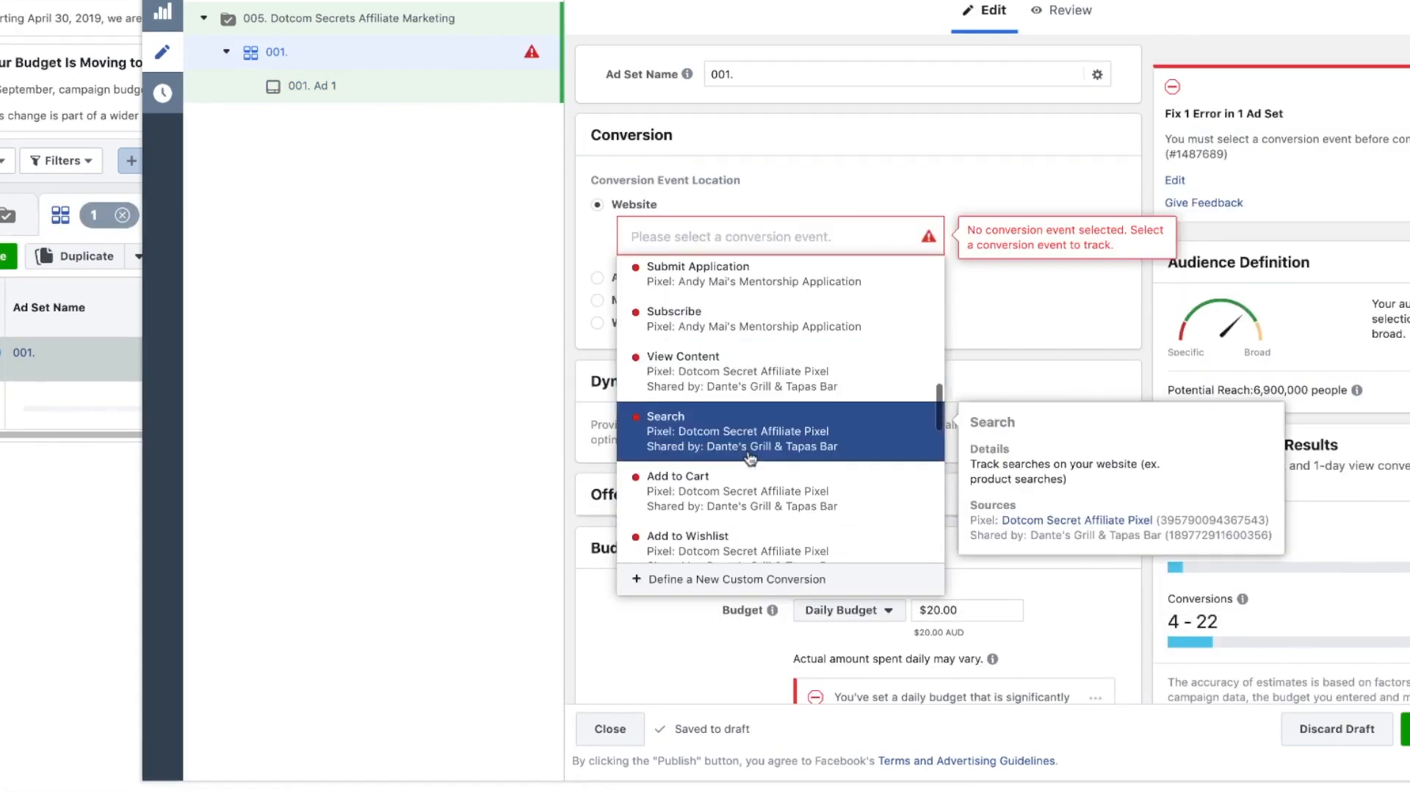
scroll(749, 458, "down", 8)
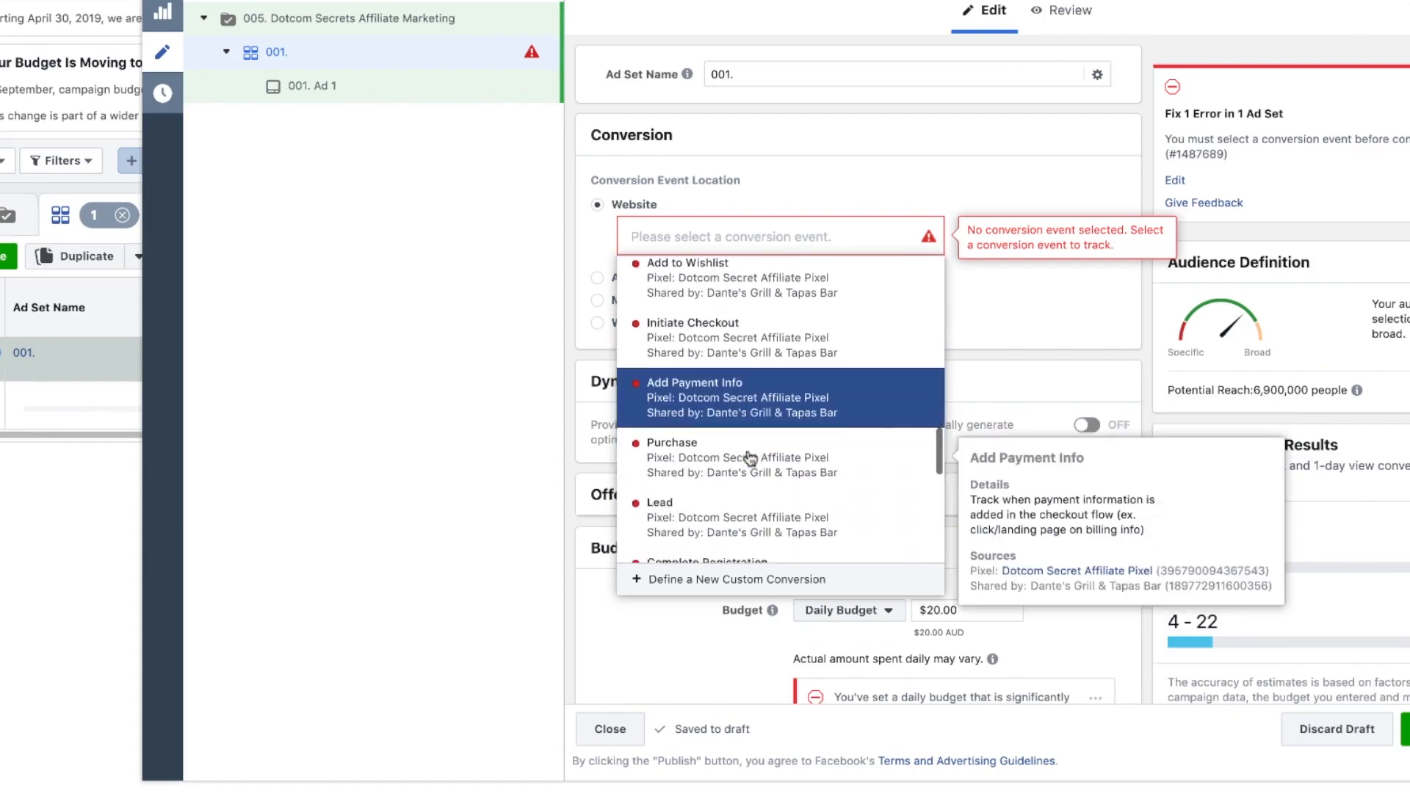
type("com")
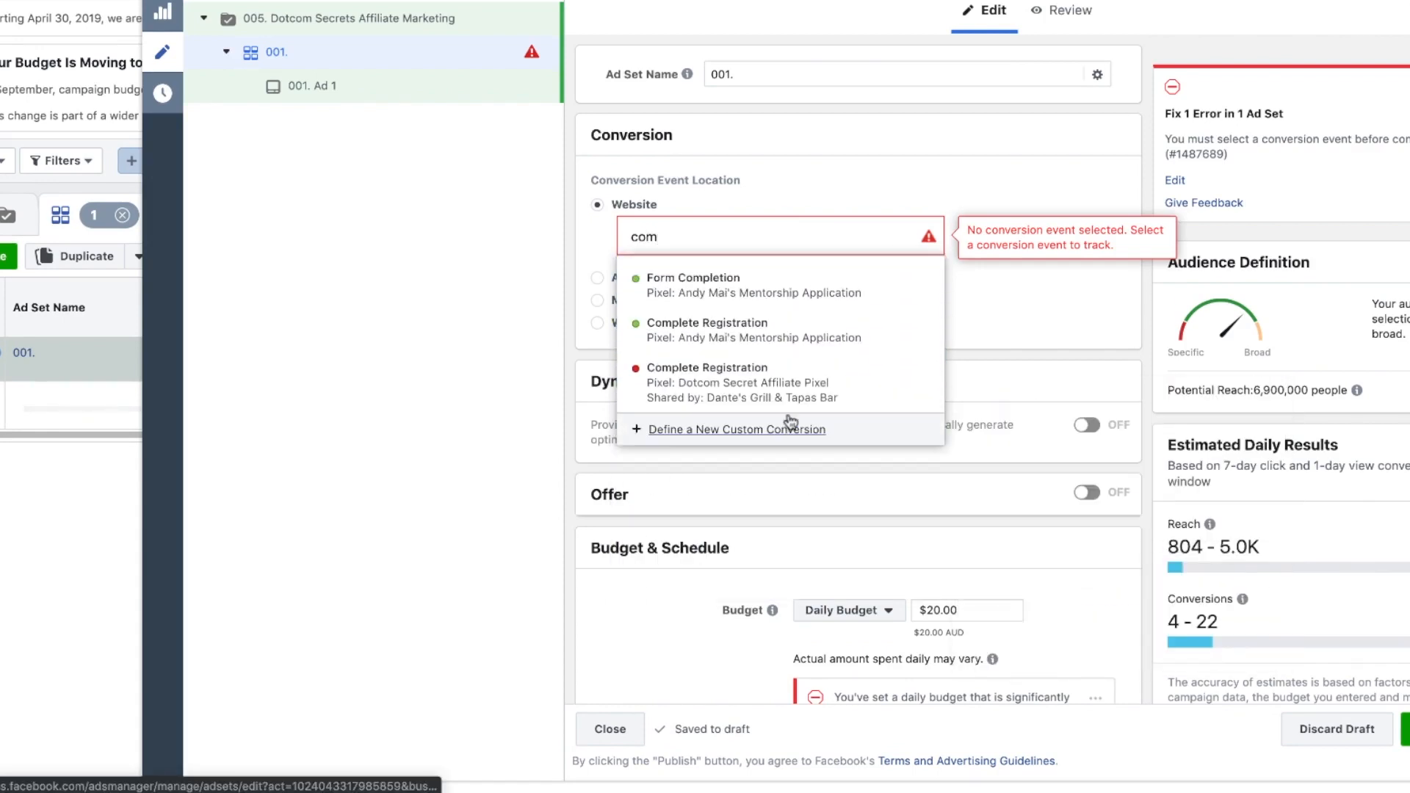
left_click(797, 383)
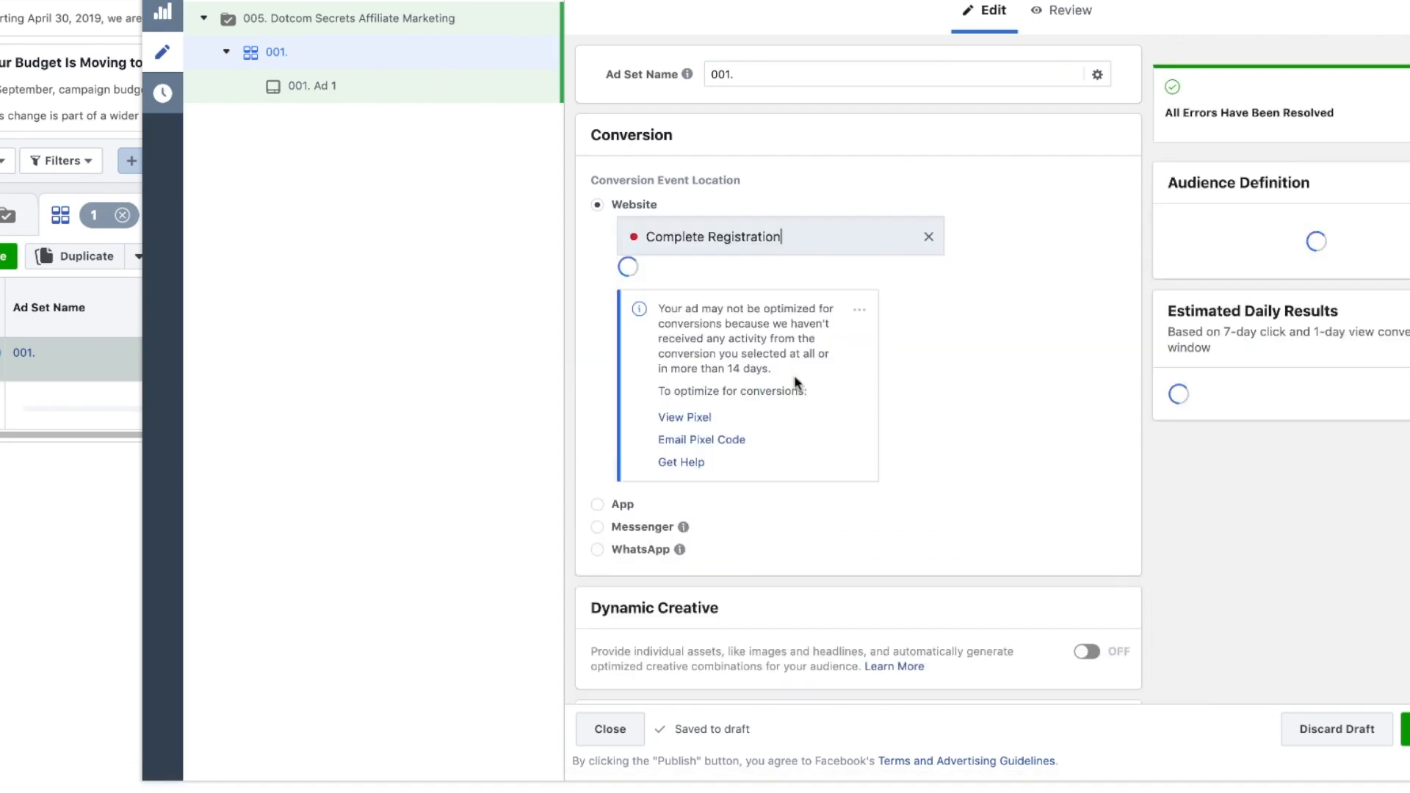
Step: Set the ad set's daily budget to $1.00
scroll(959, 433, "down", 3)
scroll(961, 434, "down", 5)
left_click(872, 324)
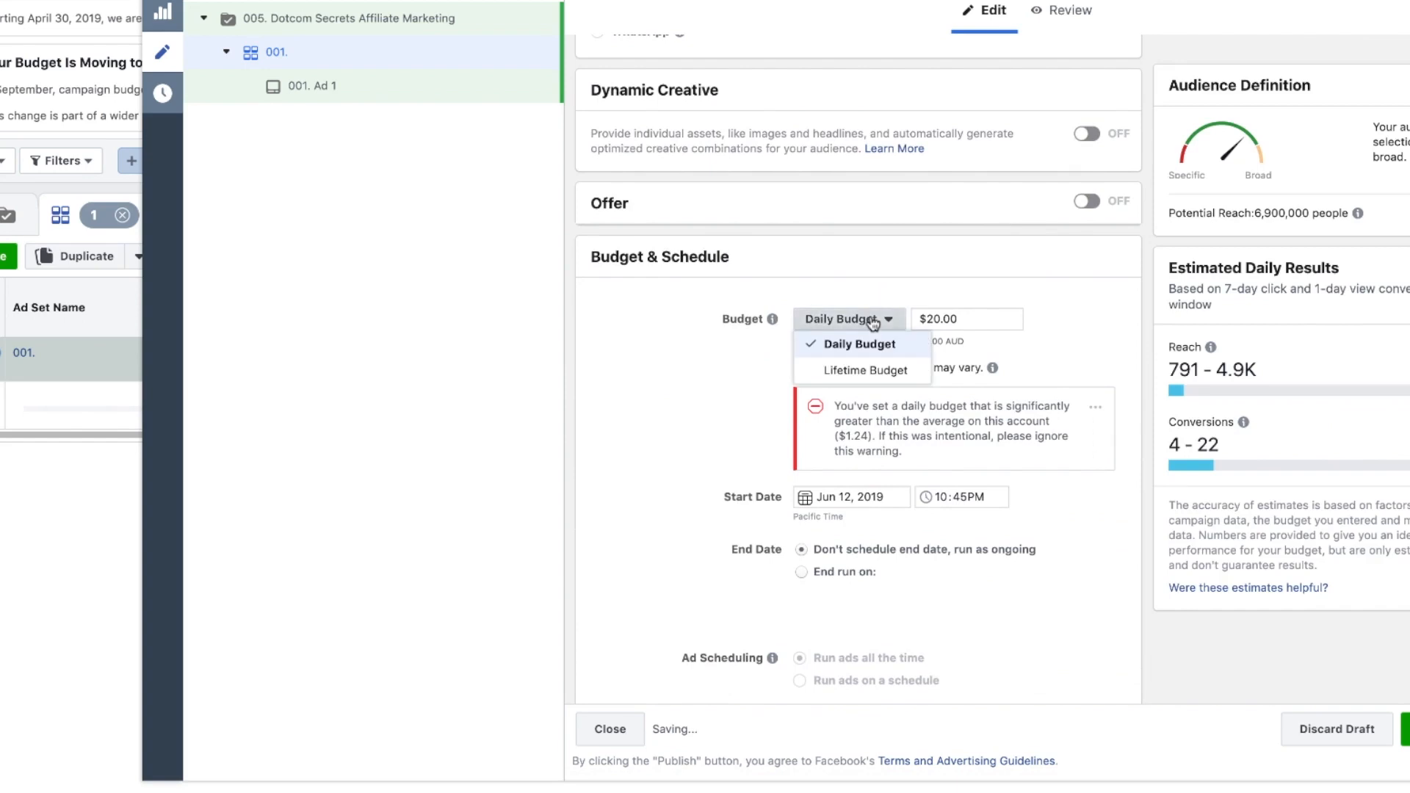
left_click(944, 318)
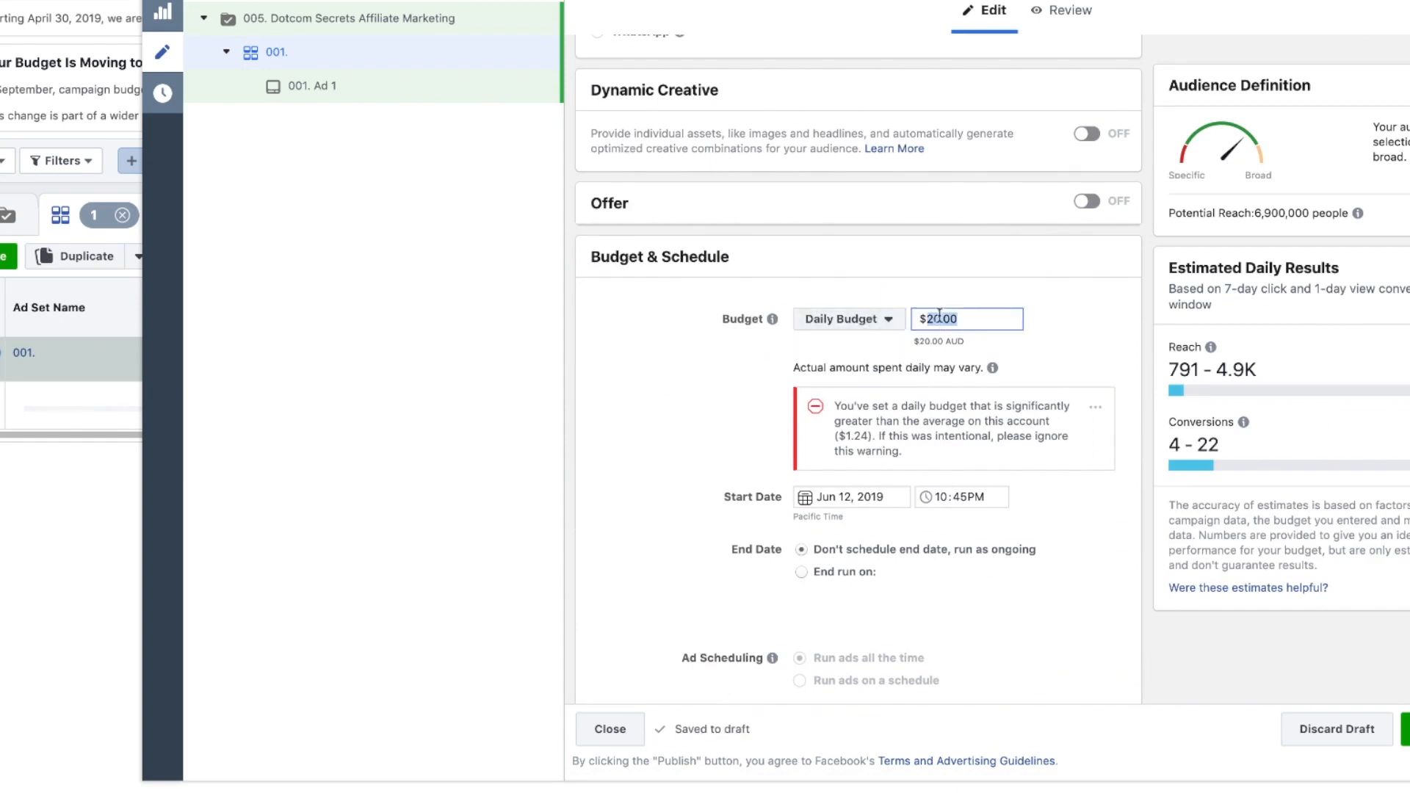
left_click(637, 418)
Step: Set the audience locations to Australia, United States and Canada, plus the countries found for "unit" and "new z"
scroll(859, 242, "down", 3)
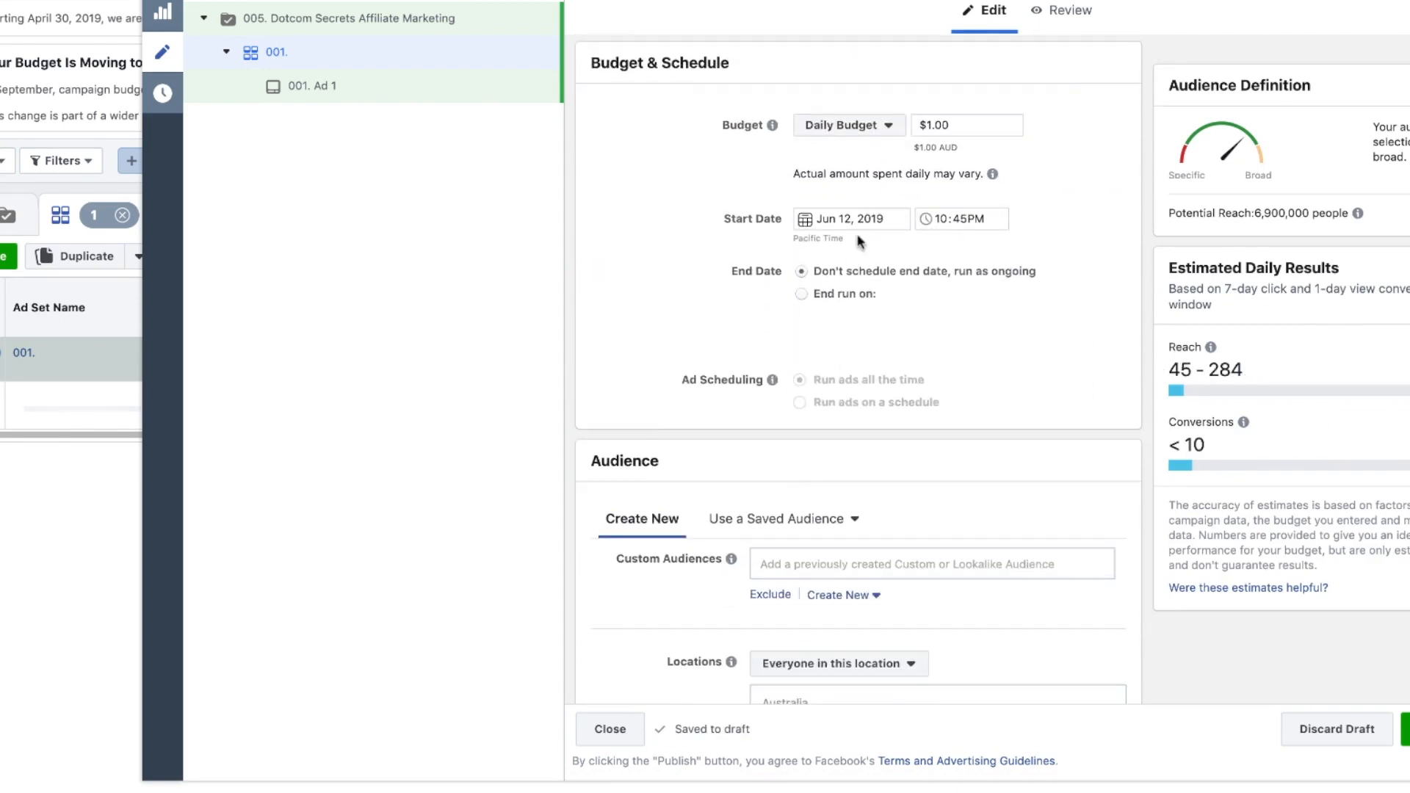
scroll(871, 376, "down", 1)
scroll(871, 377, "down", 3)
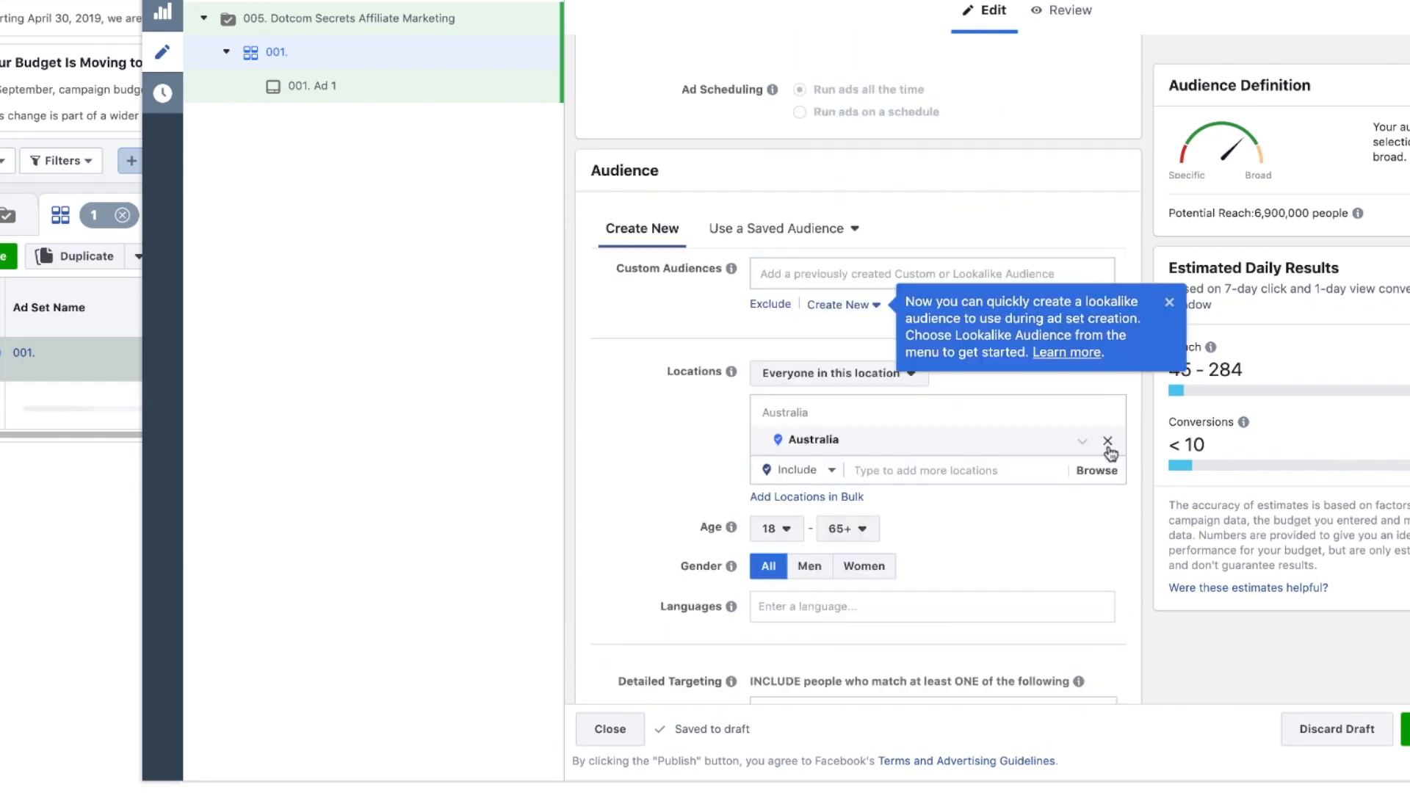
left_click(1108, 449)
scroll(975, 456, "down", 2)
type("australia")
left_click(940, 354)
type("unit")
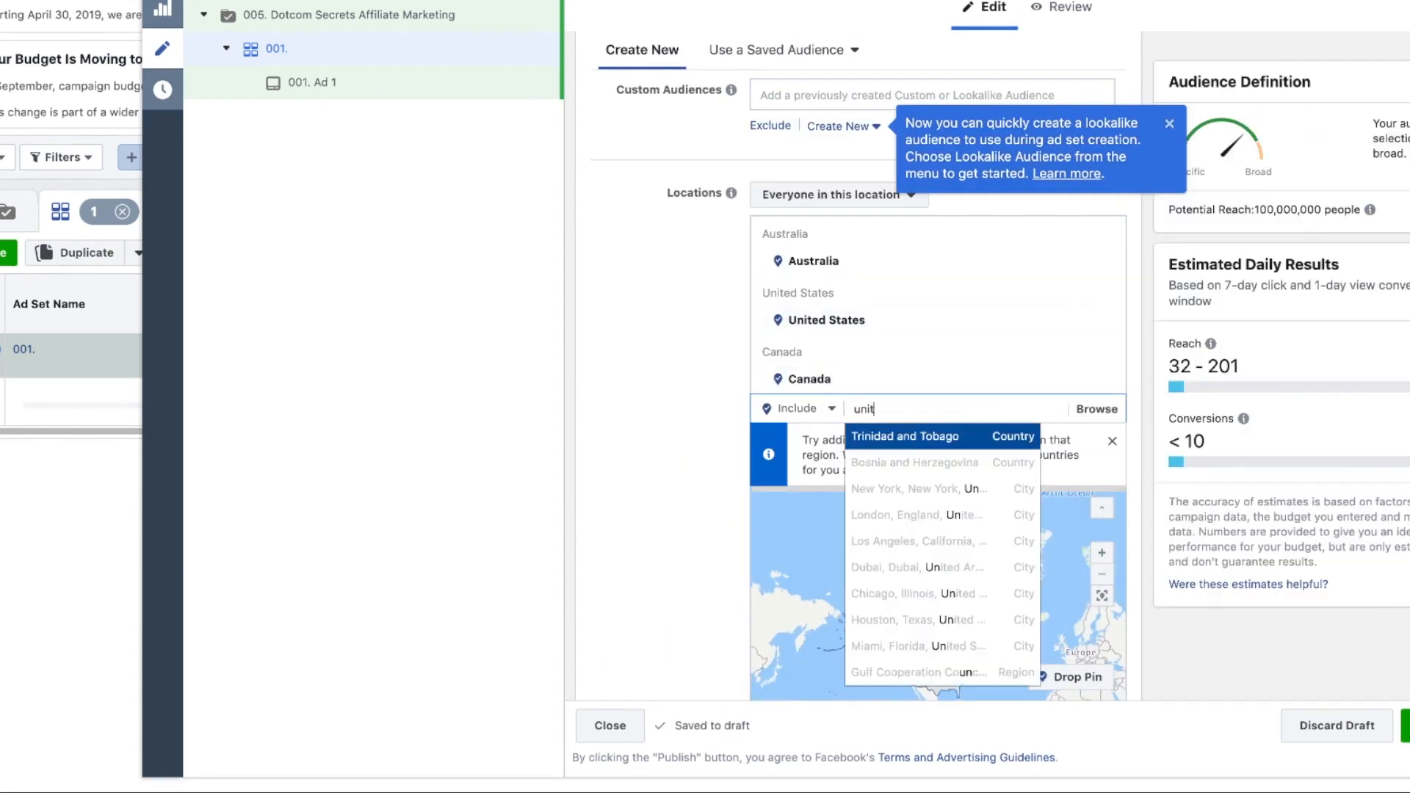
left_click(885, 464)
type("new z")
left_click(885, 494)
scroll(699, 486, "down", 5)
scroll(698, 486, "down", 4)
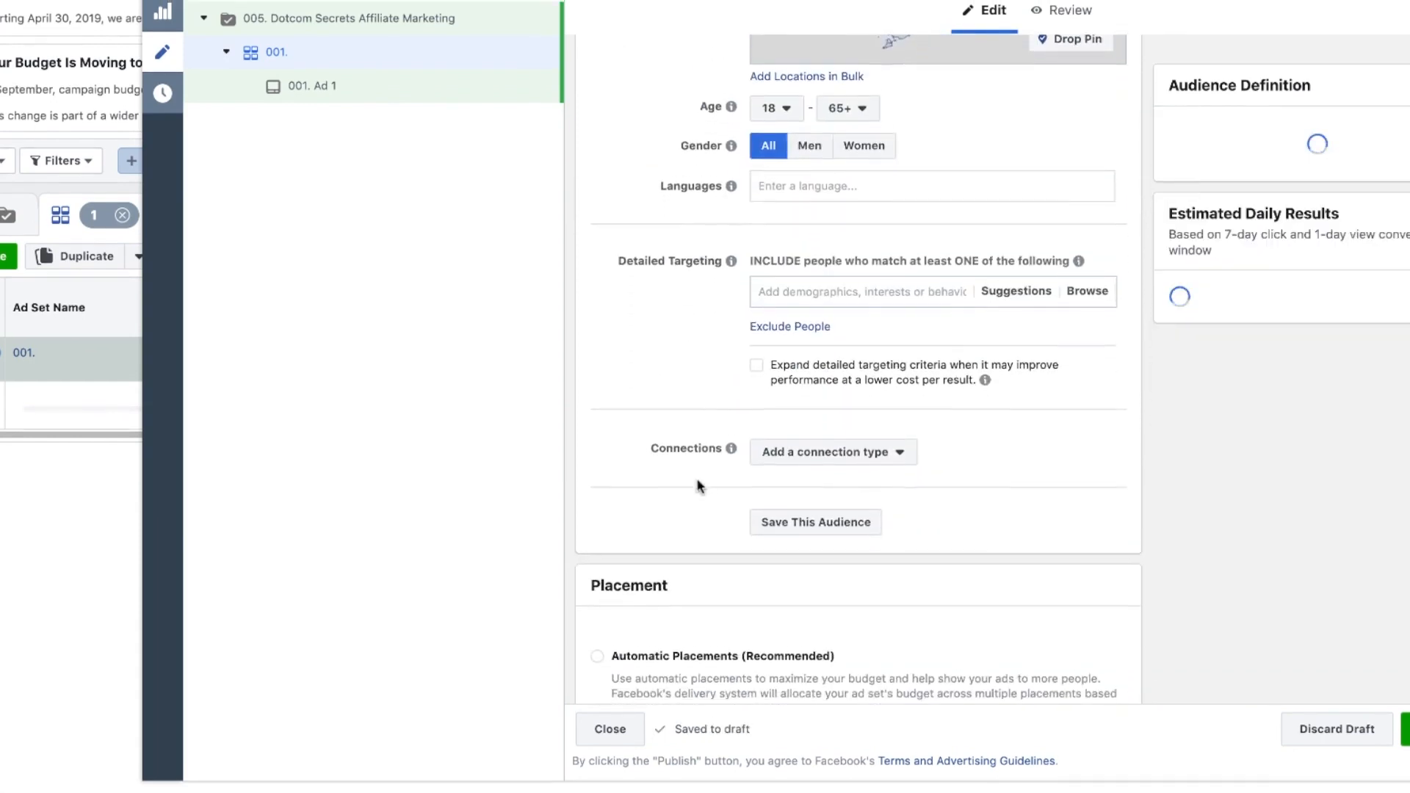
Step: Add the Gary Vaynerchuk interest to the ad set's included detailed targeting
scroll(800, 433, "up", 2)
left_click(799, 445)
type("gary vay")
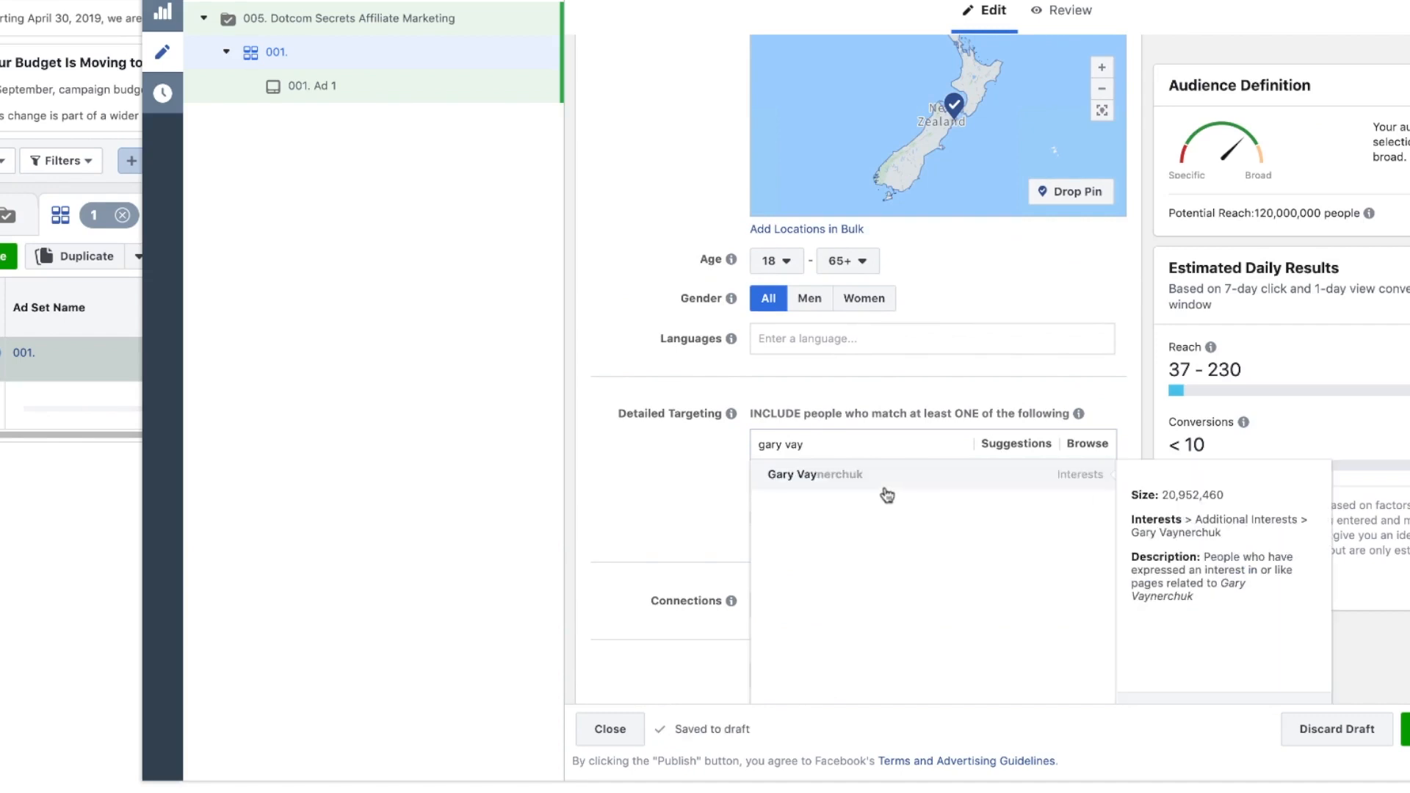
left_click(873, 477)
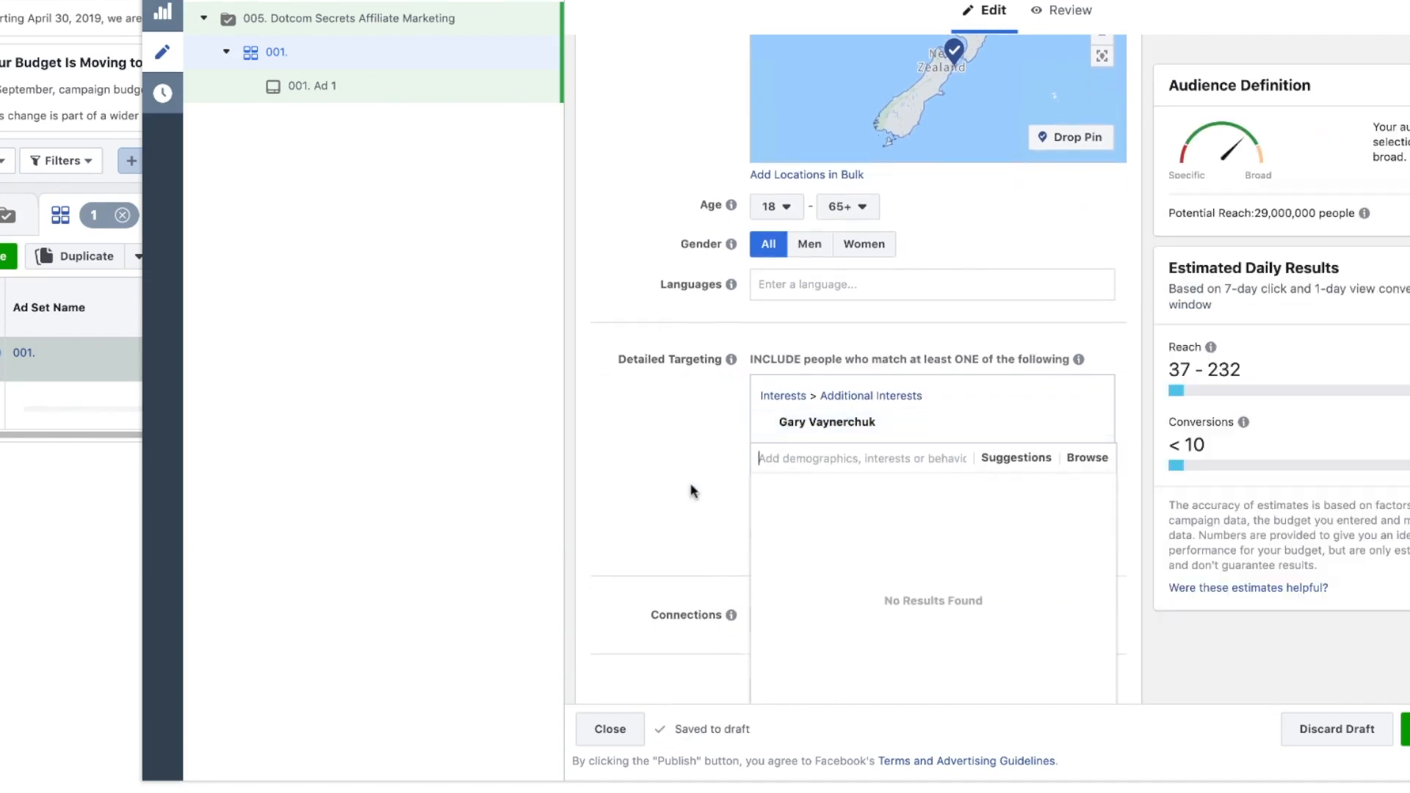
left_click(716, 492)
Step: Exclude people interested in Russell Brunson from the ad set's detailed targeting
left_click(804, 493)
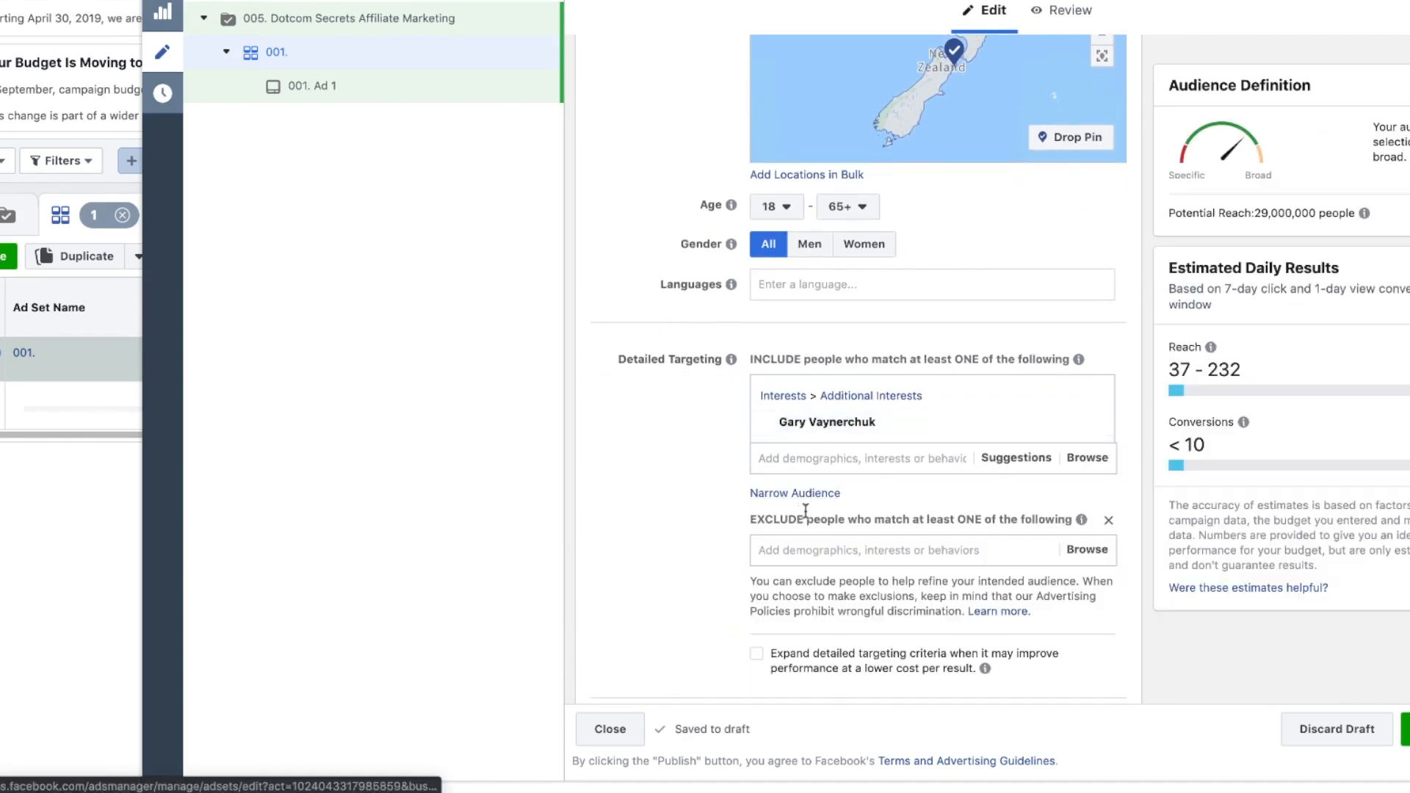
type("russell")
scroll(815, 404, "down", 3)
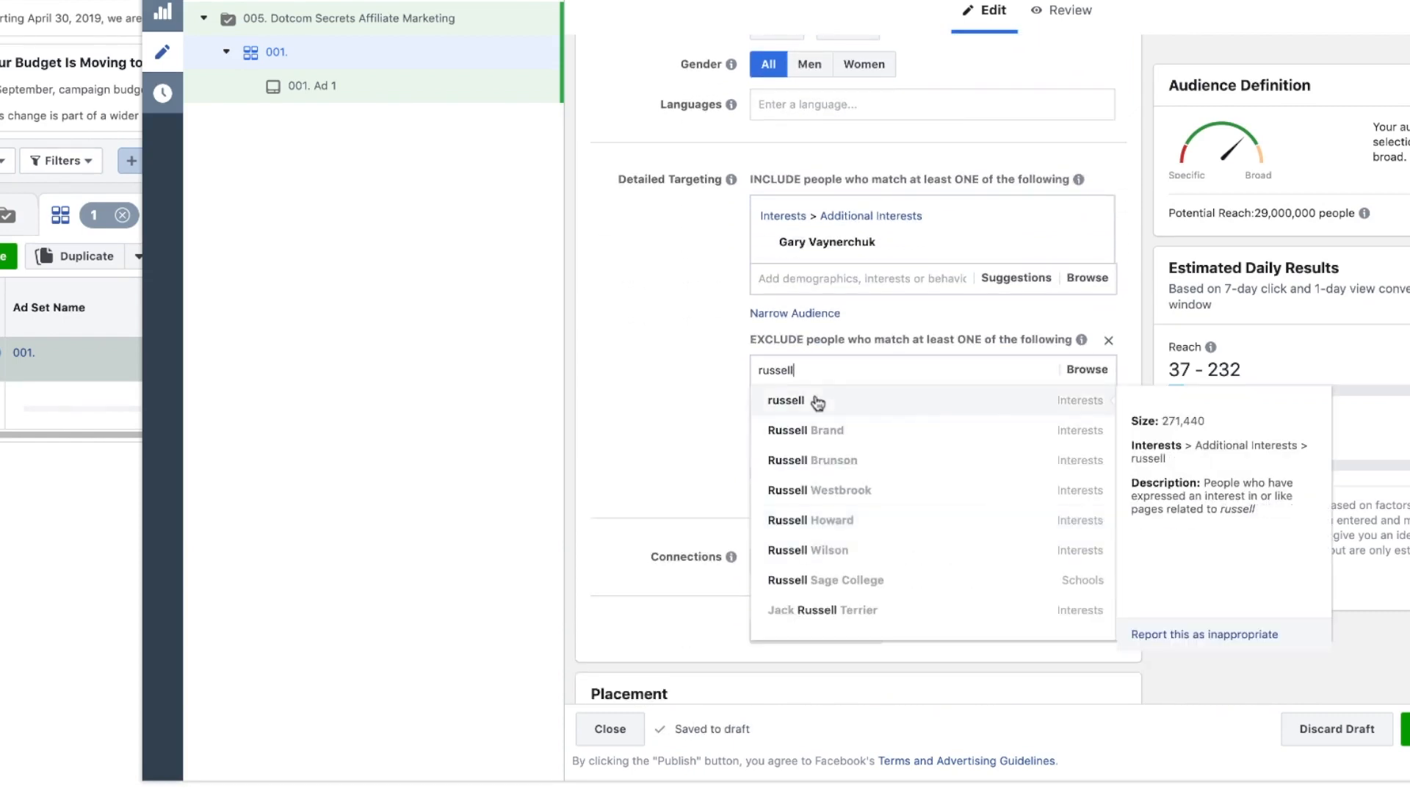
left_click(820, 459)
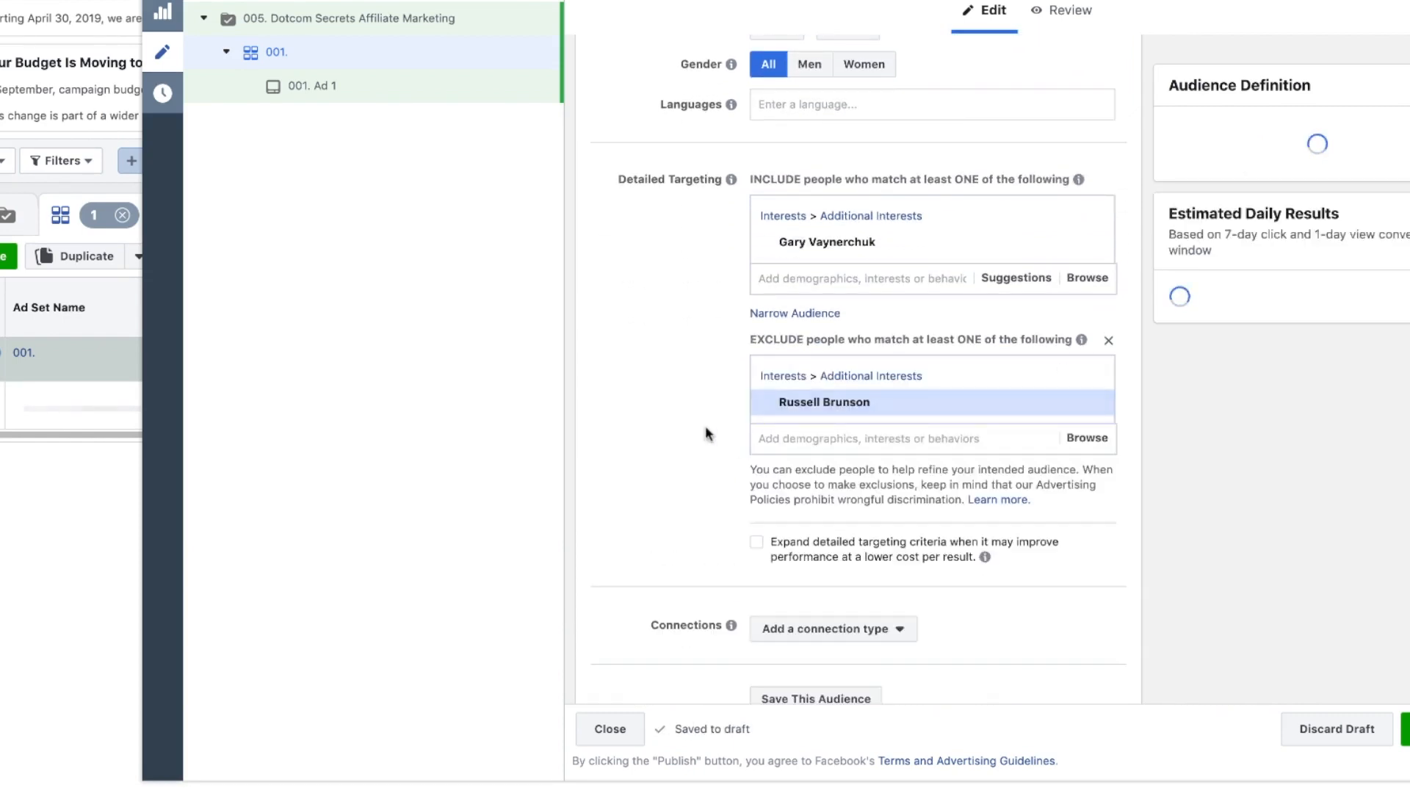
Step: Set the ad set's conversion window to 1 day click or view
scroll(705, 425, "down", 9)
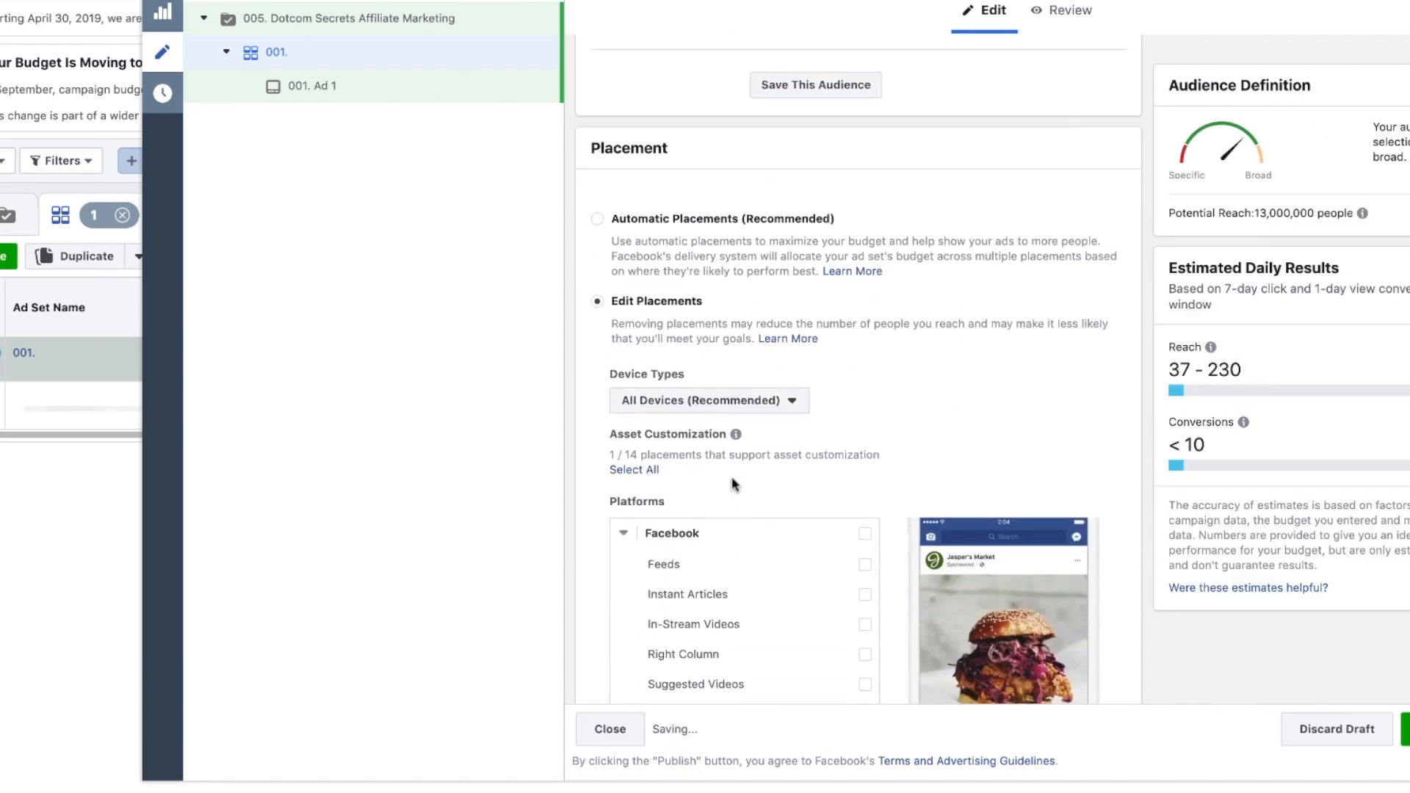
scroll(735, 484, "down", 15)
scroll(844, 540, "down", 3)
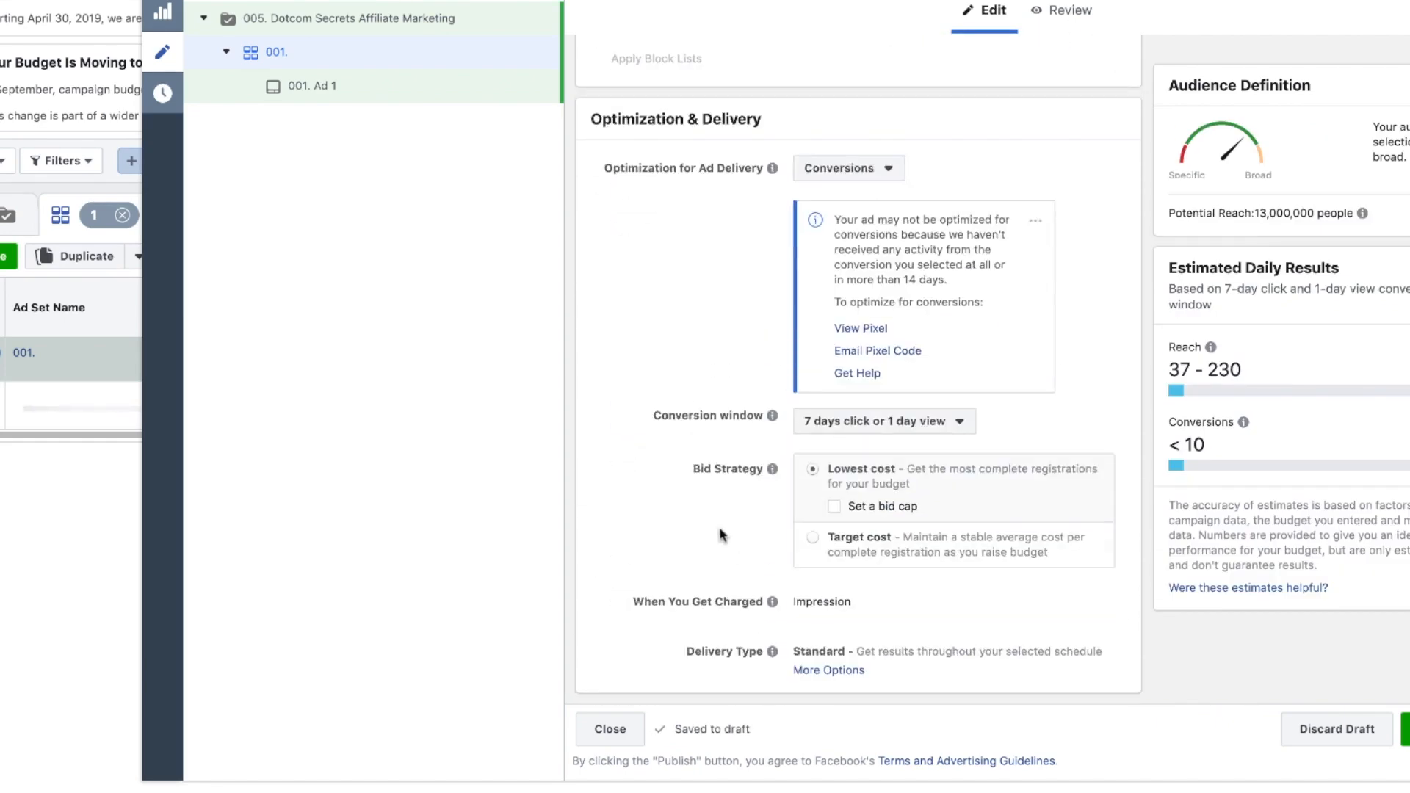
left_click(858, 431)
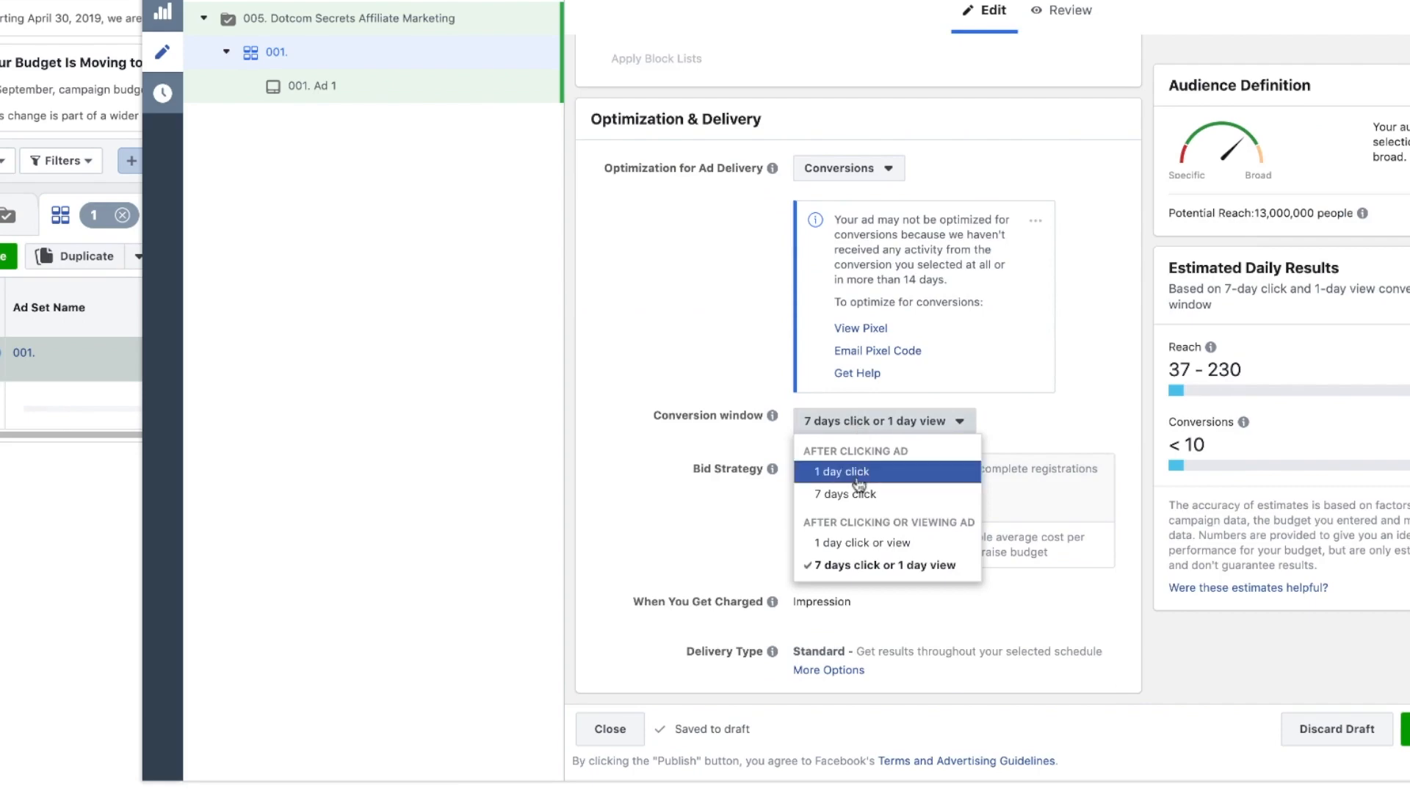
left_click(861, 543)
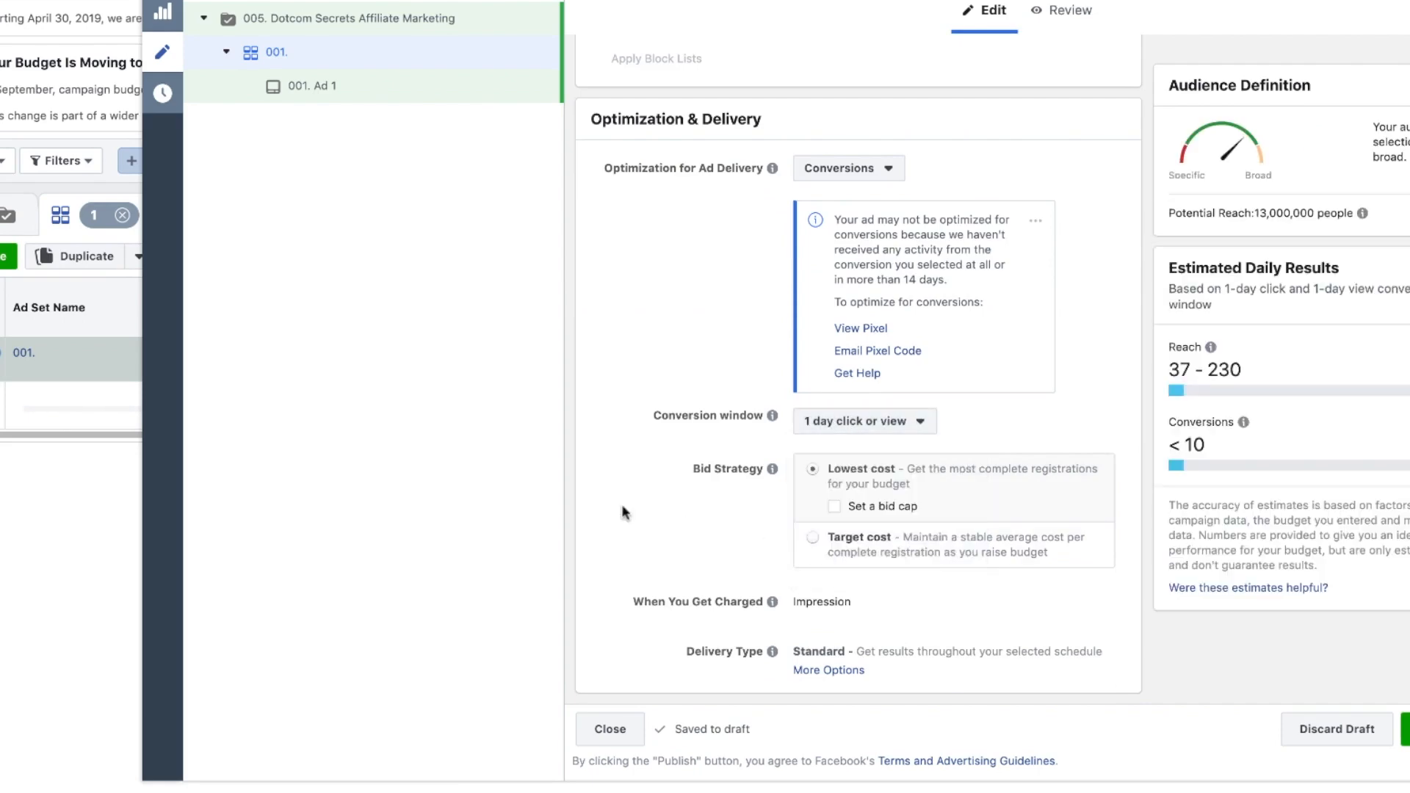
Step: Rename the ad set as "001. Gary Vee" and publish it
scroll(622, 504, "up", 15)
scroll(623, 507, "down", 4)
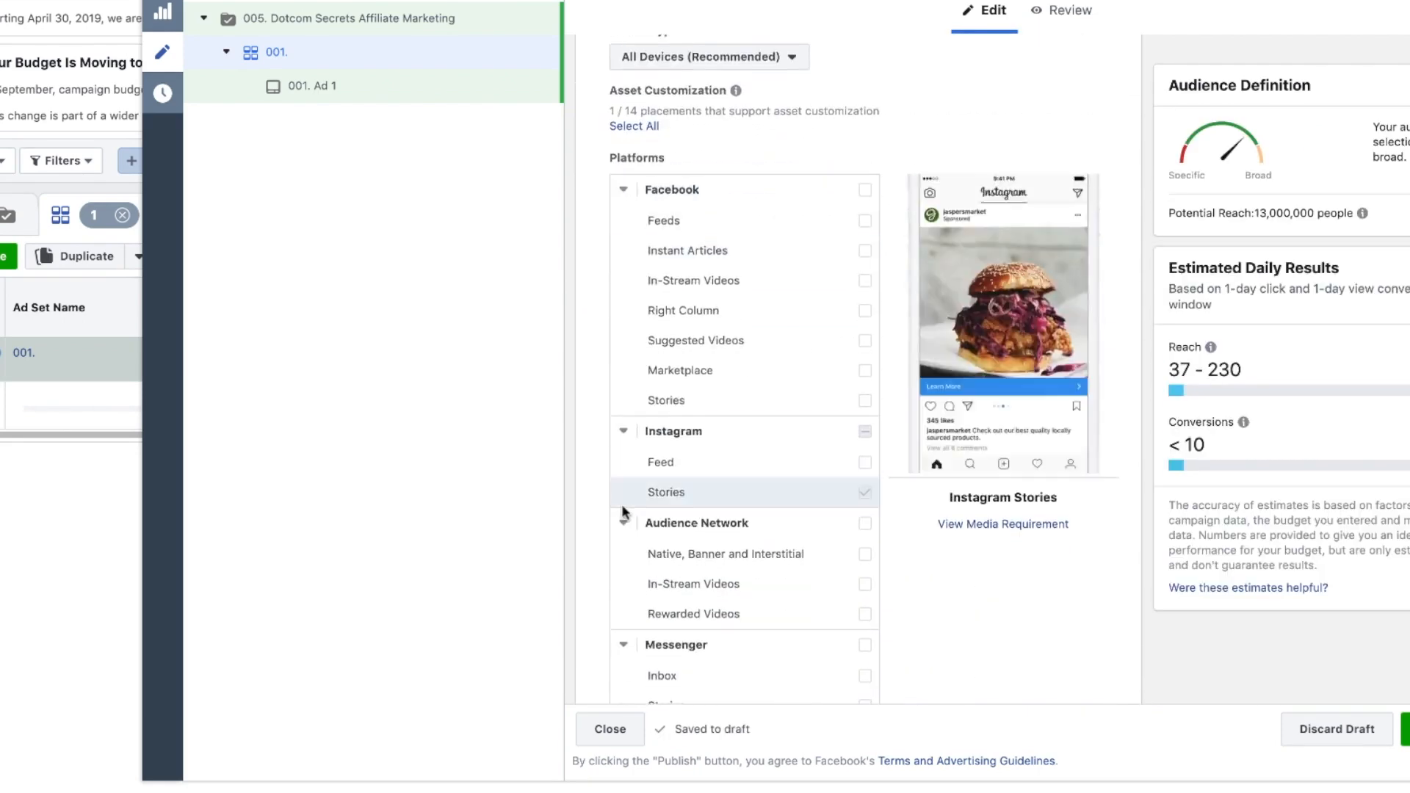
scroll(622, 506, "up", 12)
scroll(622, 512, "up", 15)
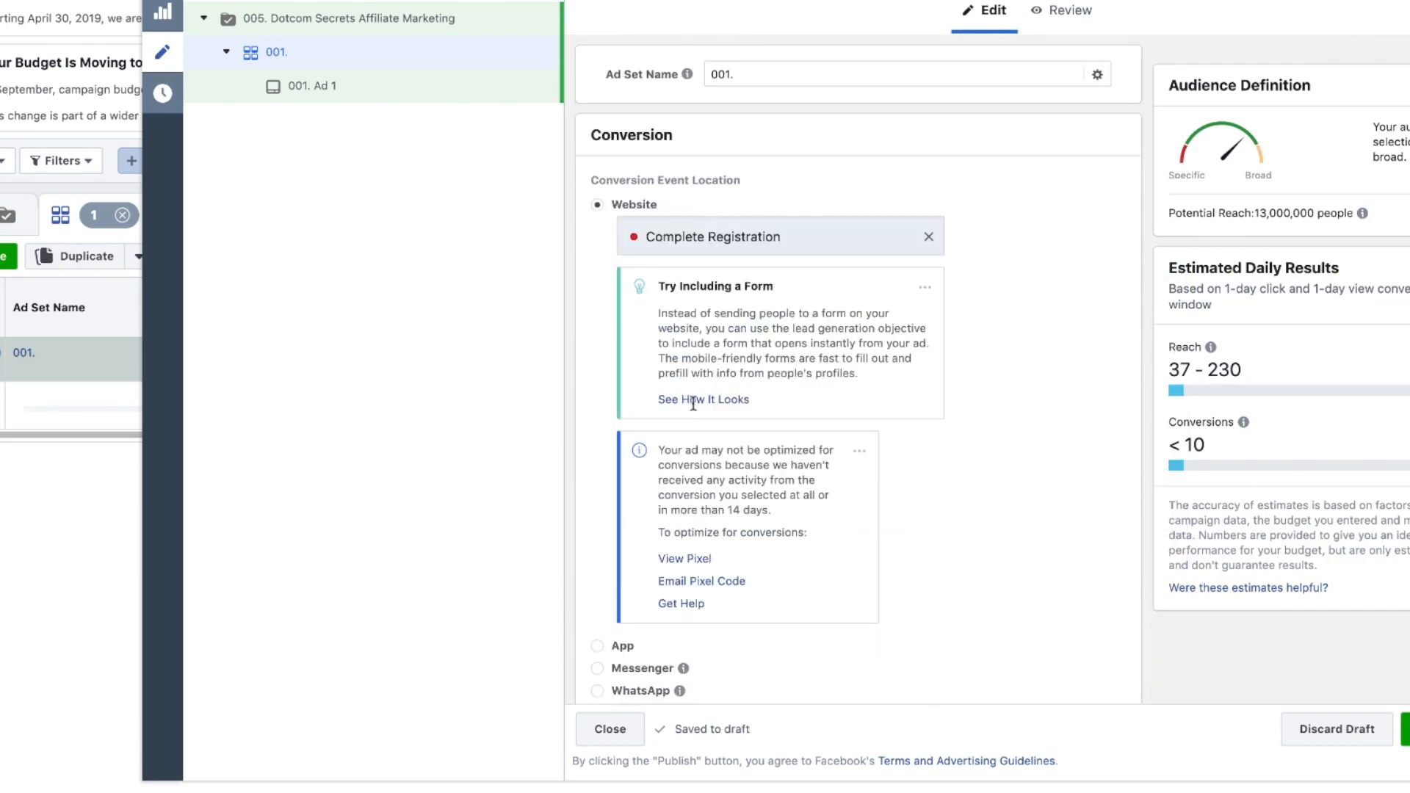
left_click(787, 79)
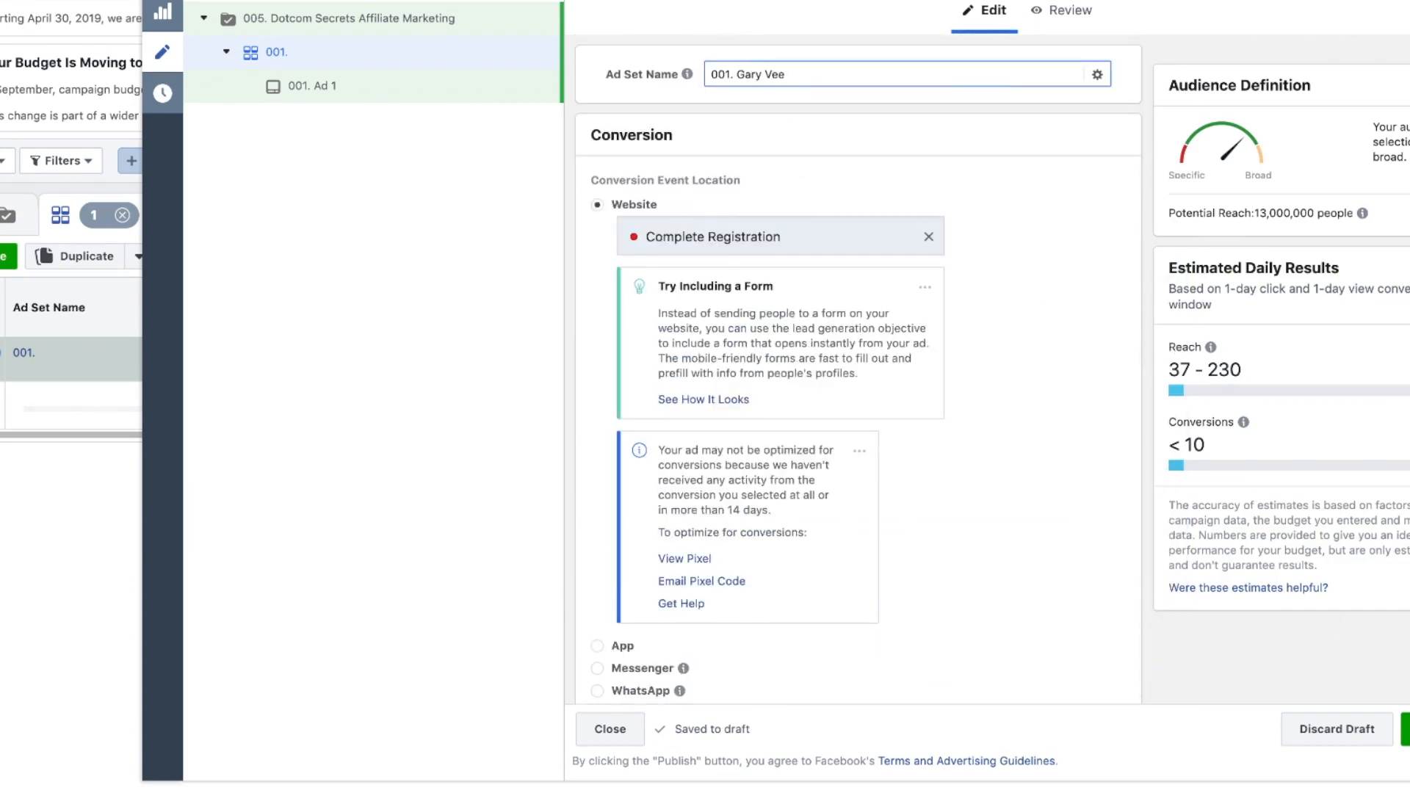
key("Return")
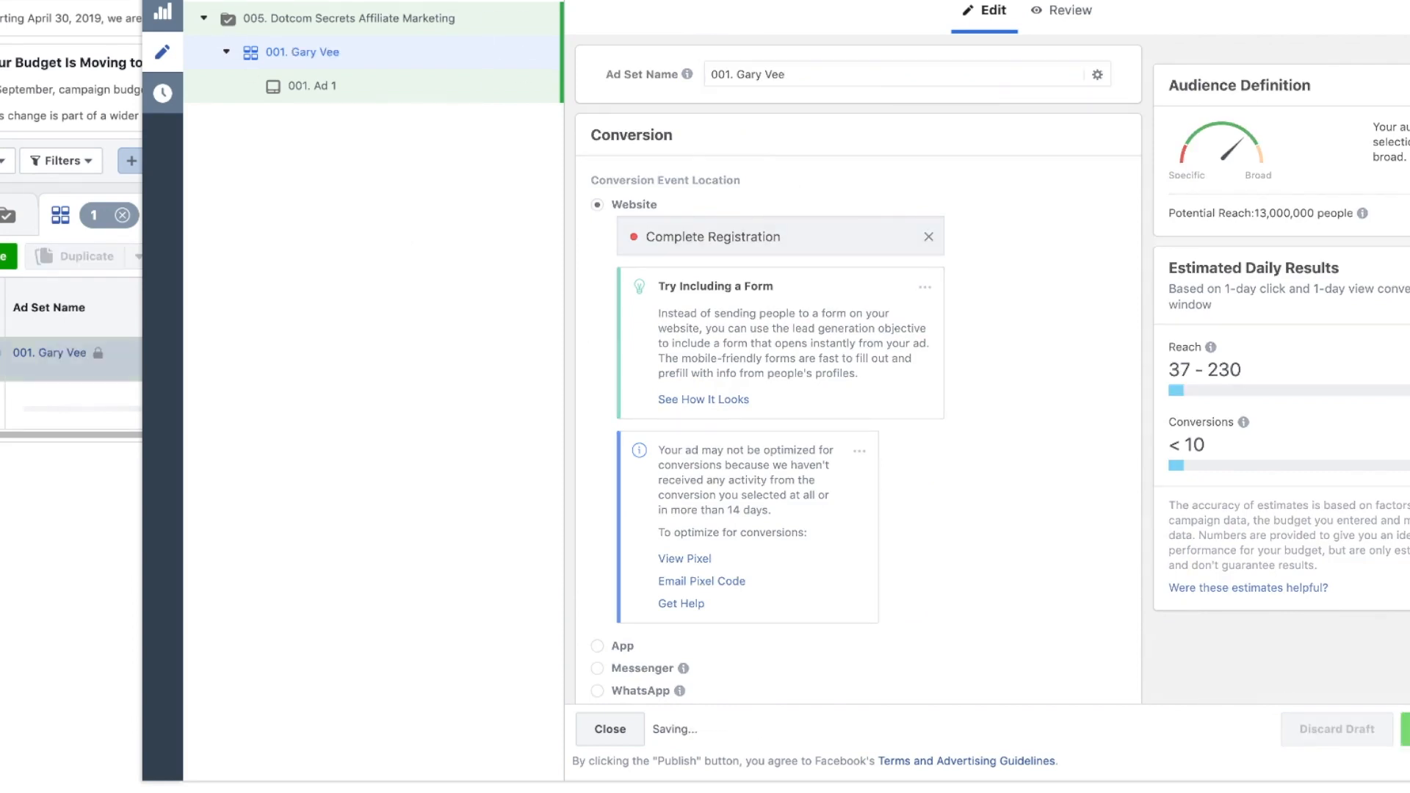
left_click(1406, 730)
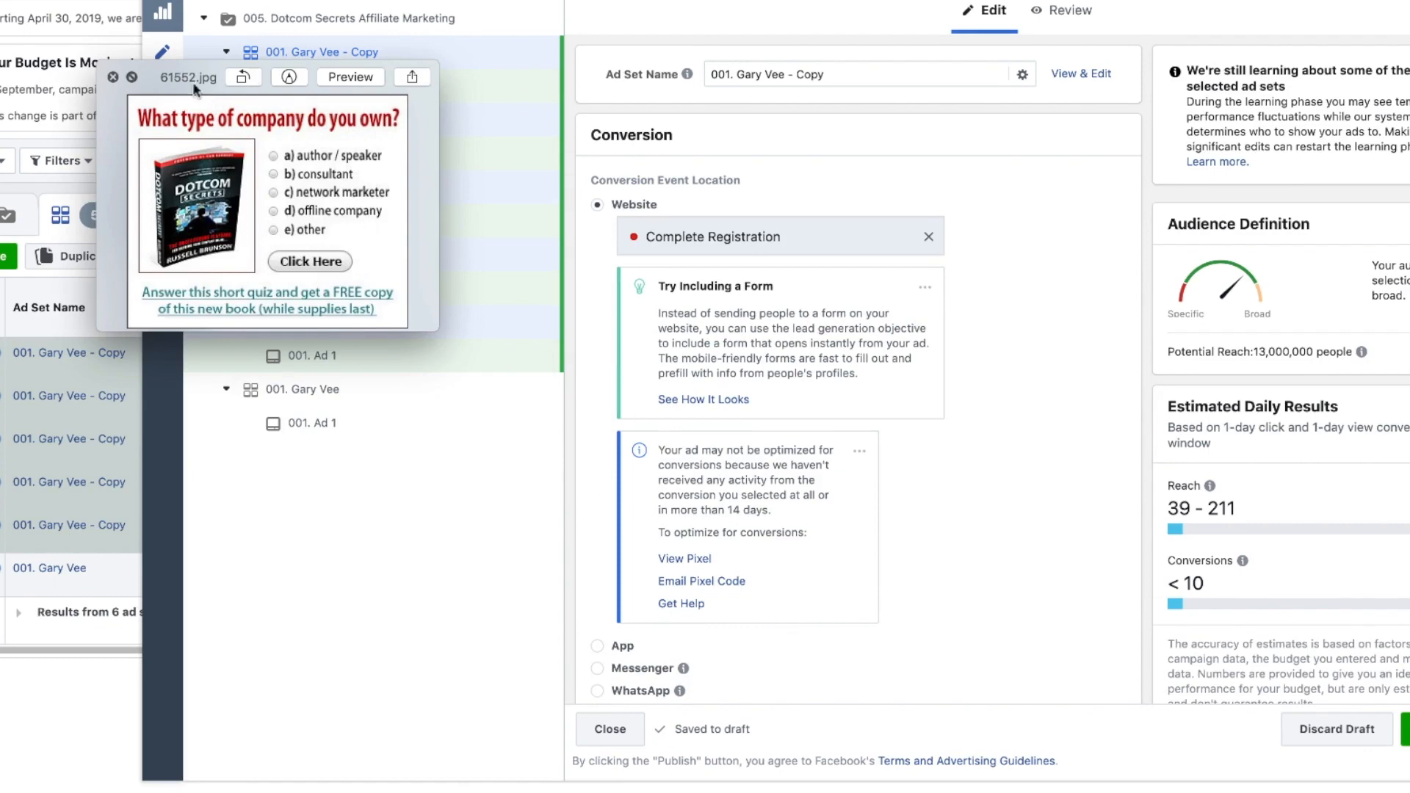
Step: Give the five duplicated ad sets the Author interest instead of Gary Vaynerchuk and name them "001. Author"
key("space")
scroll(859, 411, "down", 15)
type("au")
type("thor")
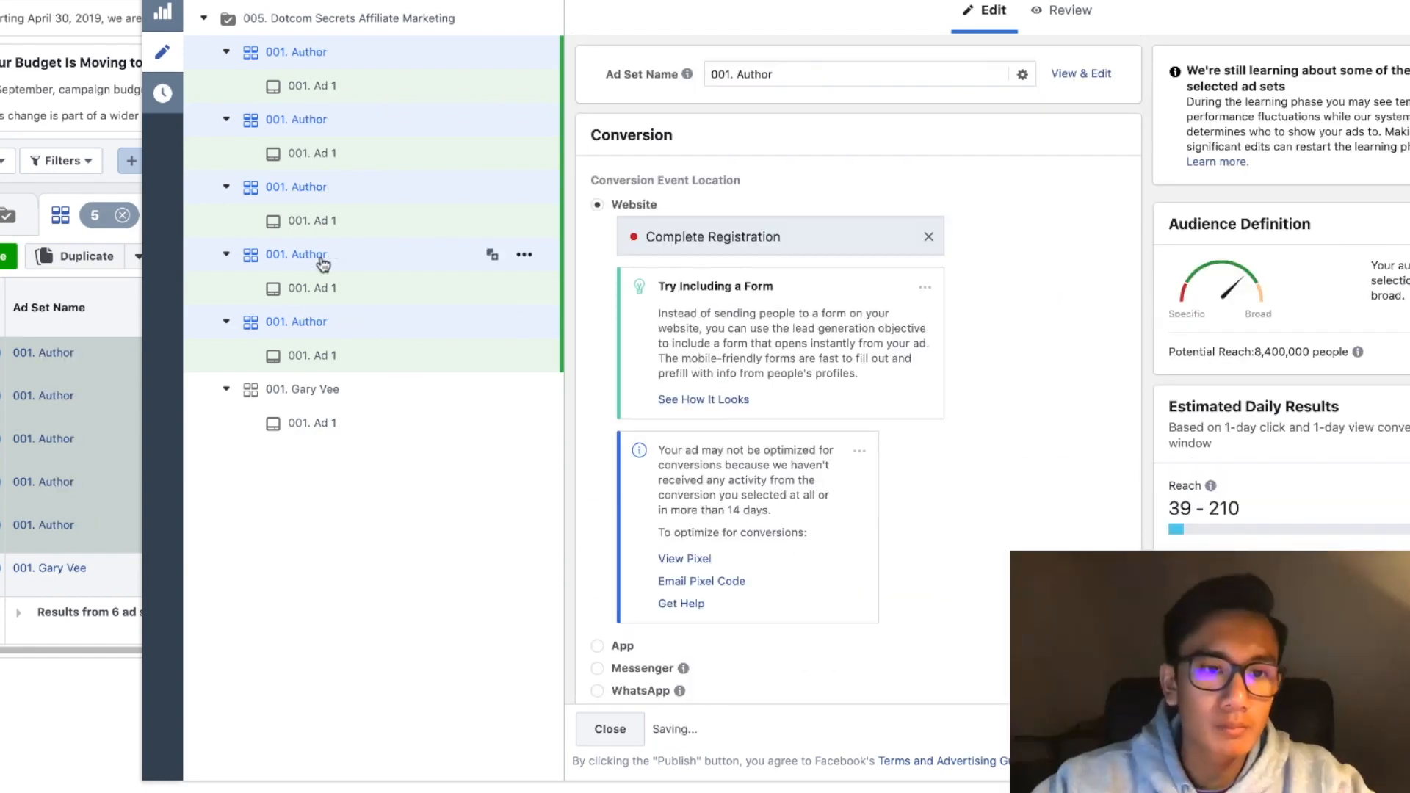
Step: In the fourth duplicated ad set, replace the Author interest with Consultant and rename the ad set as "001. Consultant"
left_click(324, 257)
left_click(859, 488)
type("consultant")
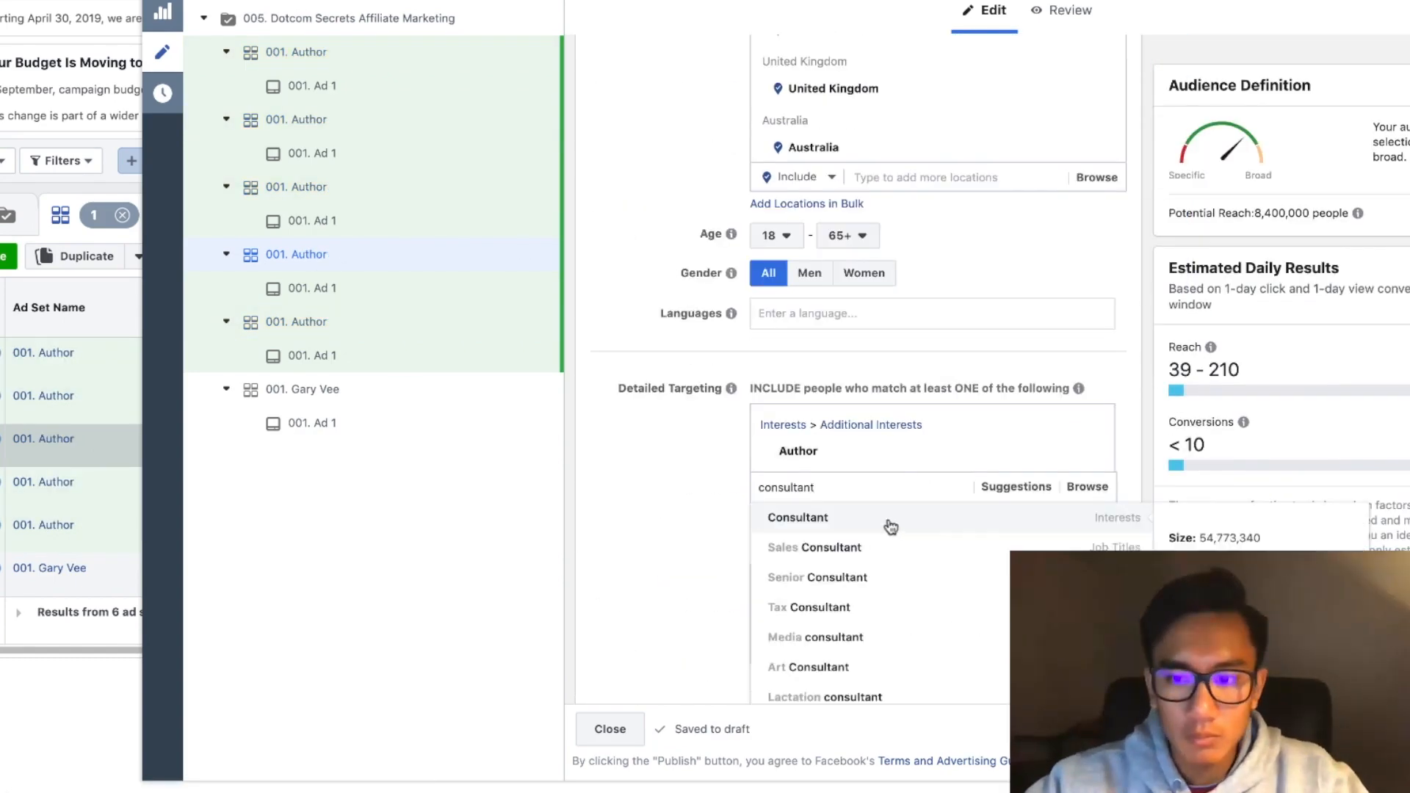
left_click(891, 519)
left_click(1088, 451)
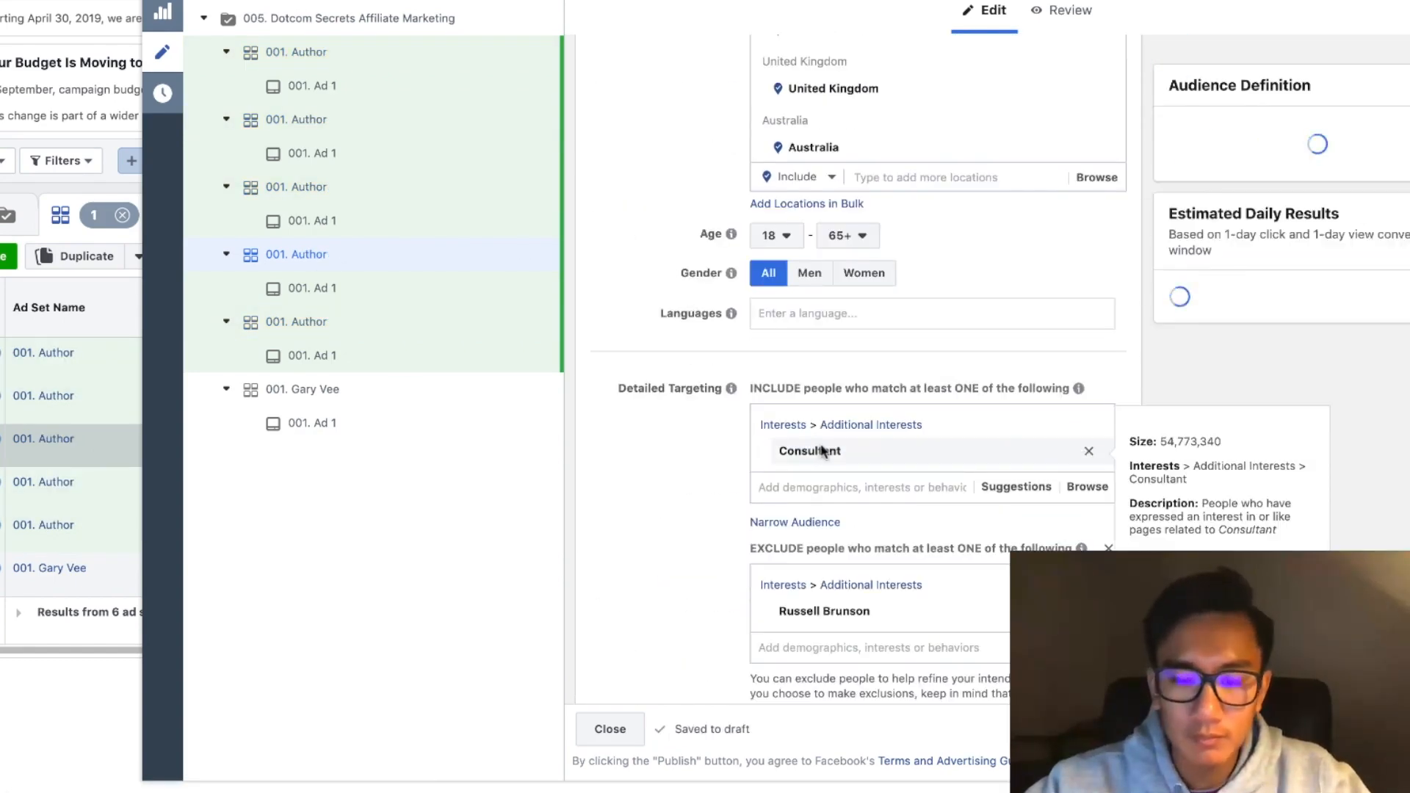
Step: Replace the Author interest with Multi-level marketing in the third duplicated ad set
left_click(283, 188)
scroll(838, 223, "down", 10)
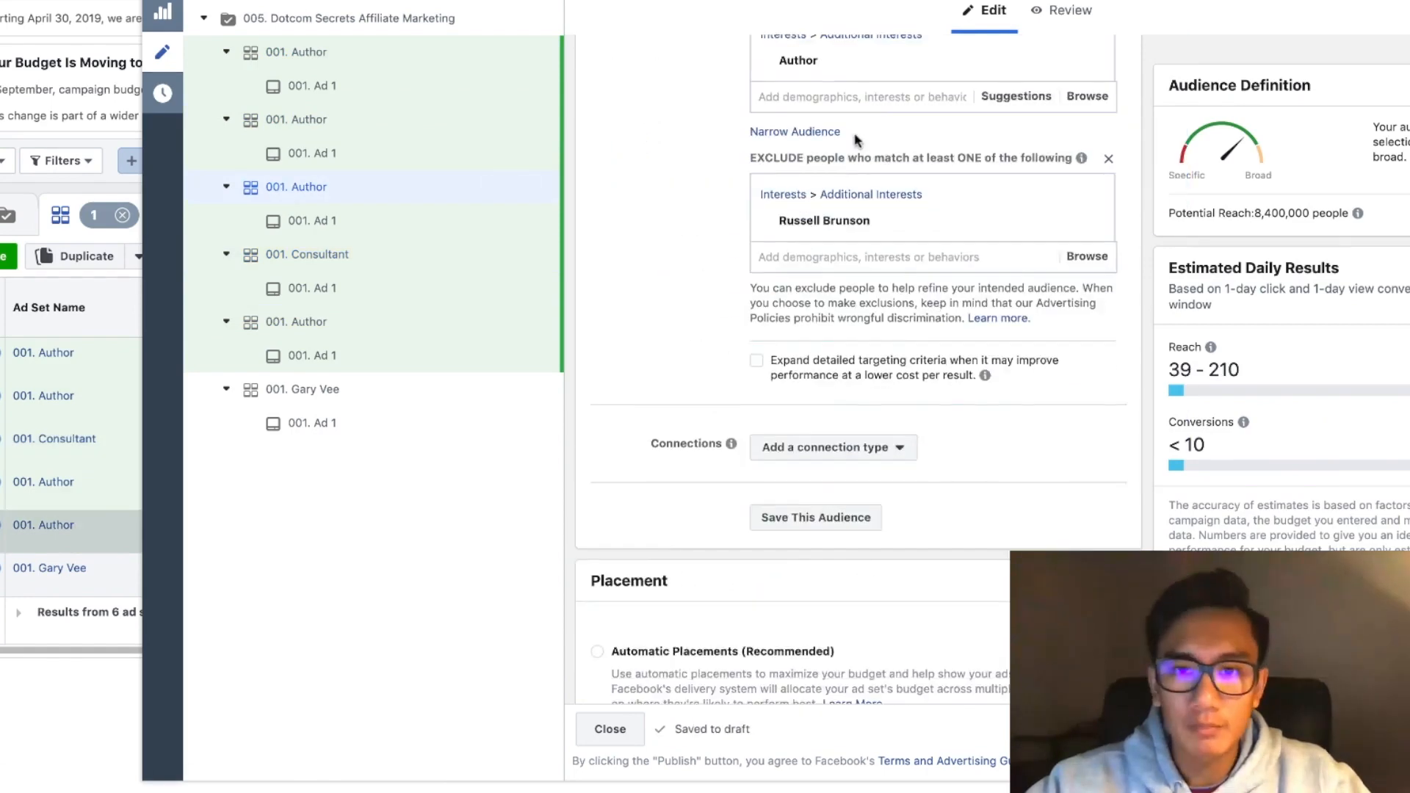
scroll(839, 223, "up", 2)
type("network mark")
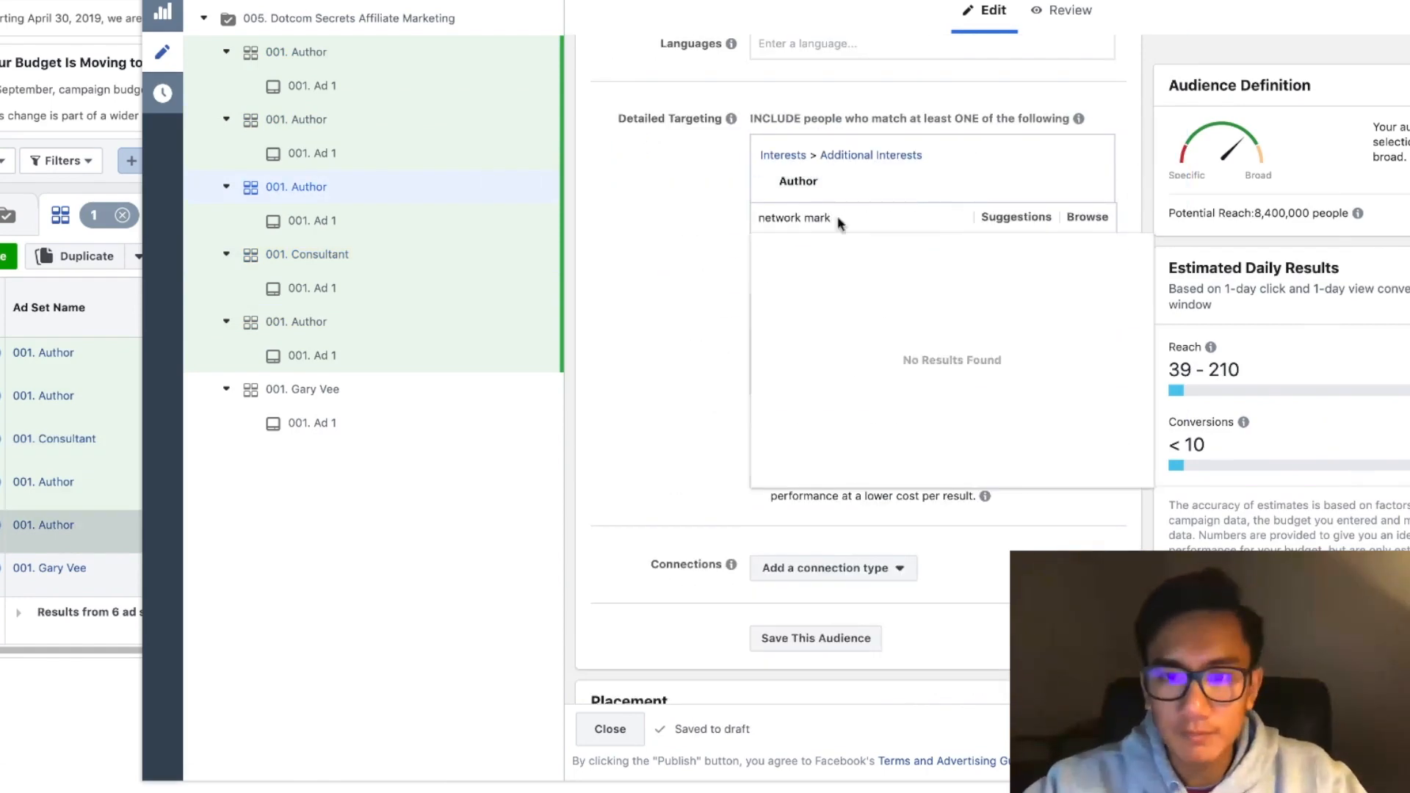
left_click(1088, 307)
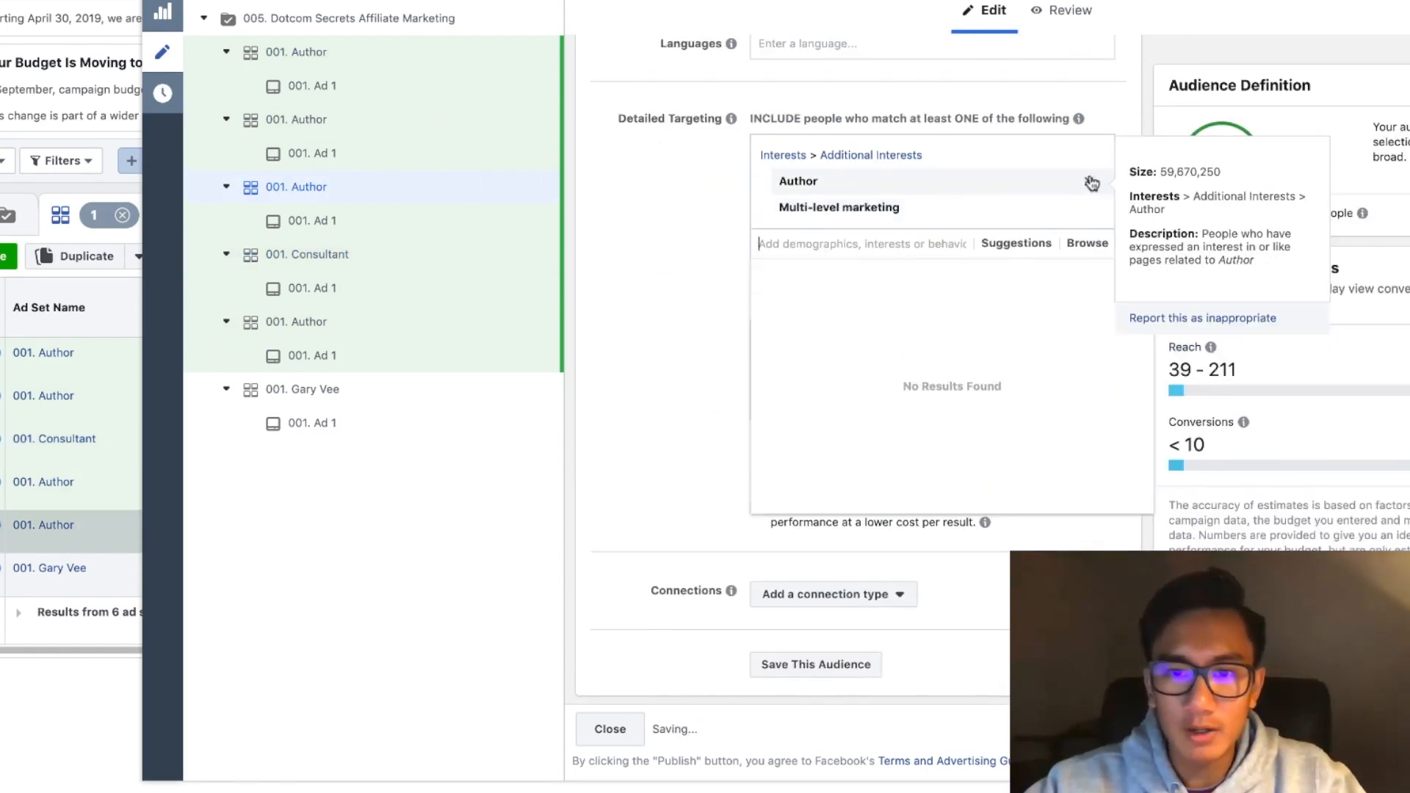
left_click(1092, 183)
Step: Rename the third duplicated ad set as "001. Multi-level marketing"
scroll(661, 223, "up", 15)
double_click(773, 73)
type("Multi-level marketing")
Step: Replace the Author interest with E-commerce in the second duplicated ad set
left_click(299, 122)
scroll(880, 316, "down", 10)
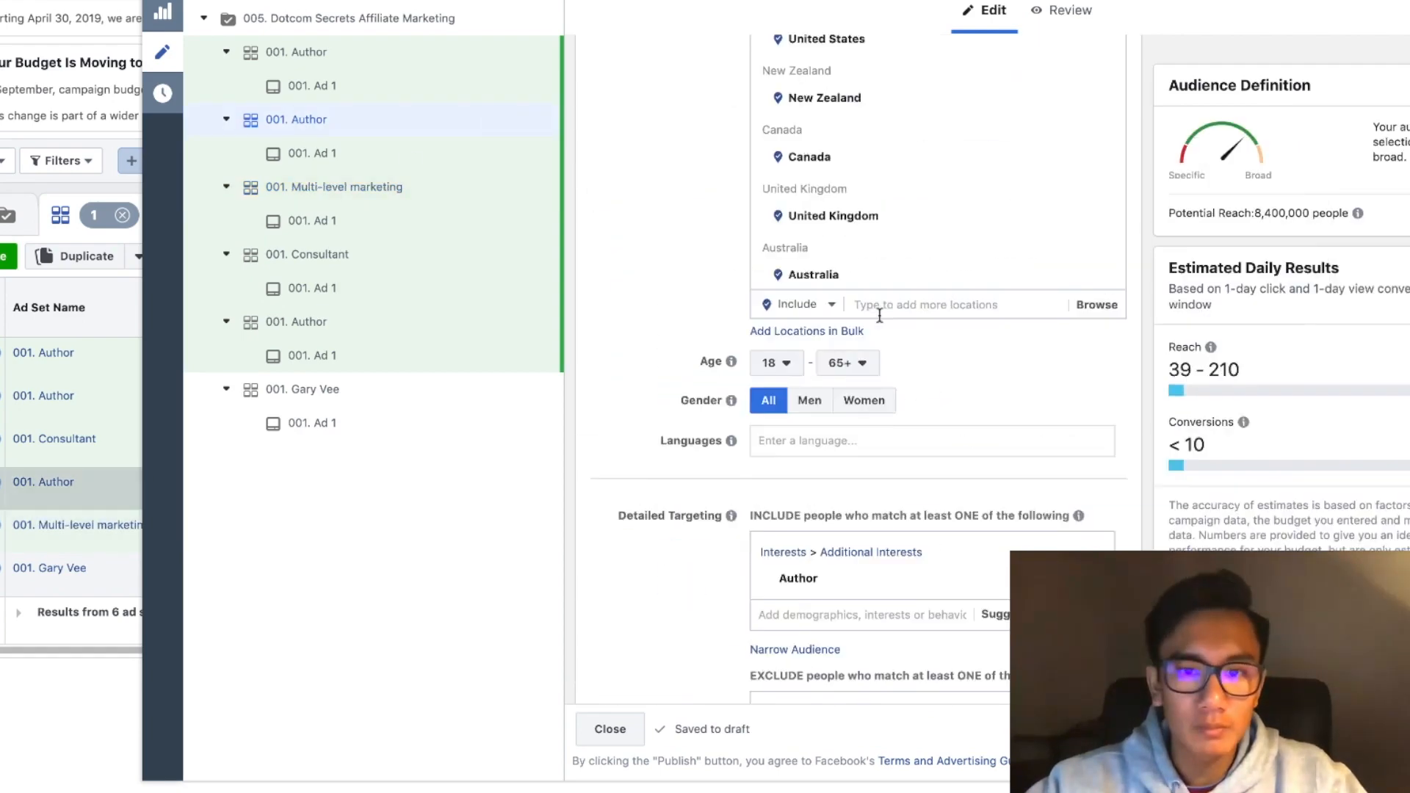
scroll(880, 316, "down", 5)
left_click(863, 398)
type("ecommerce")
left_click(848, 437)
left_click(1093, 362)
Step: Copy the E-commerce interest name and rename the second ad set as "001. E-commerce"
left_click_drag(853, 363, 733, 365)
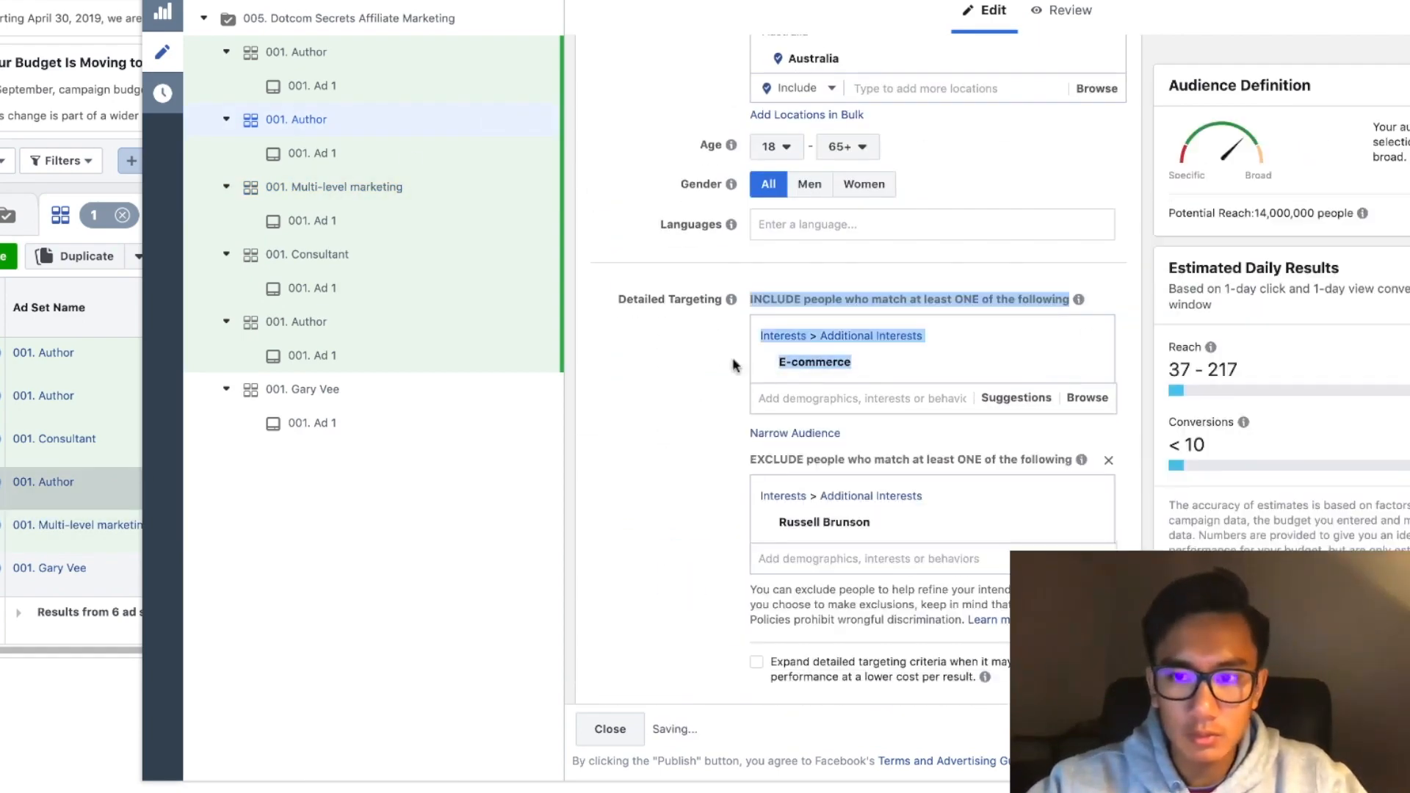
key("super+c")
scroll(733, 365, "up", 15)
double_click(754, 73)
key("super+v")
Step: Replace the Author interest with Drop shipping in the first duplicated ad set
left_click(308, 54)
scroll(979, 285, "down", 15)
left_click(862, 220)
type("dropshipp")
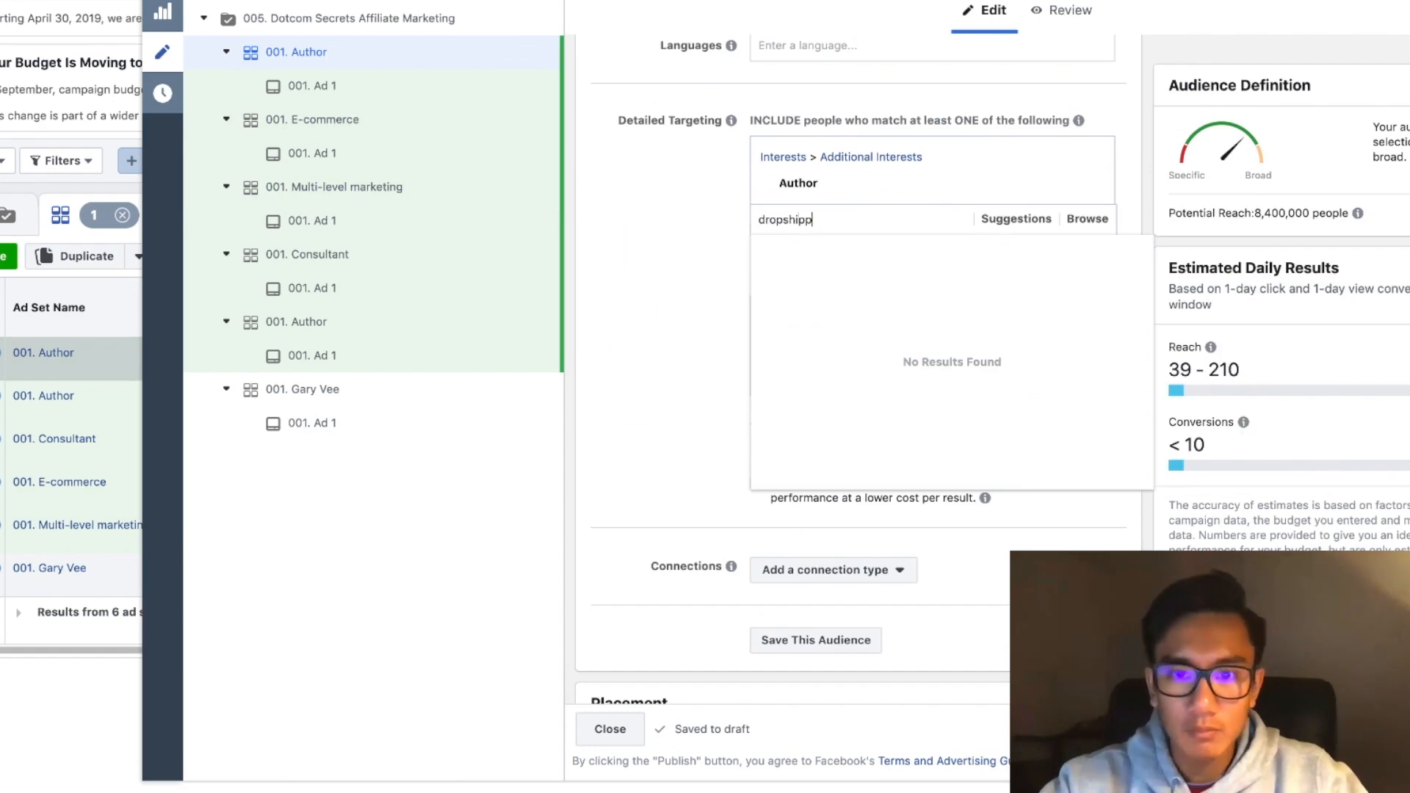
left_click(865, 257)
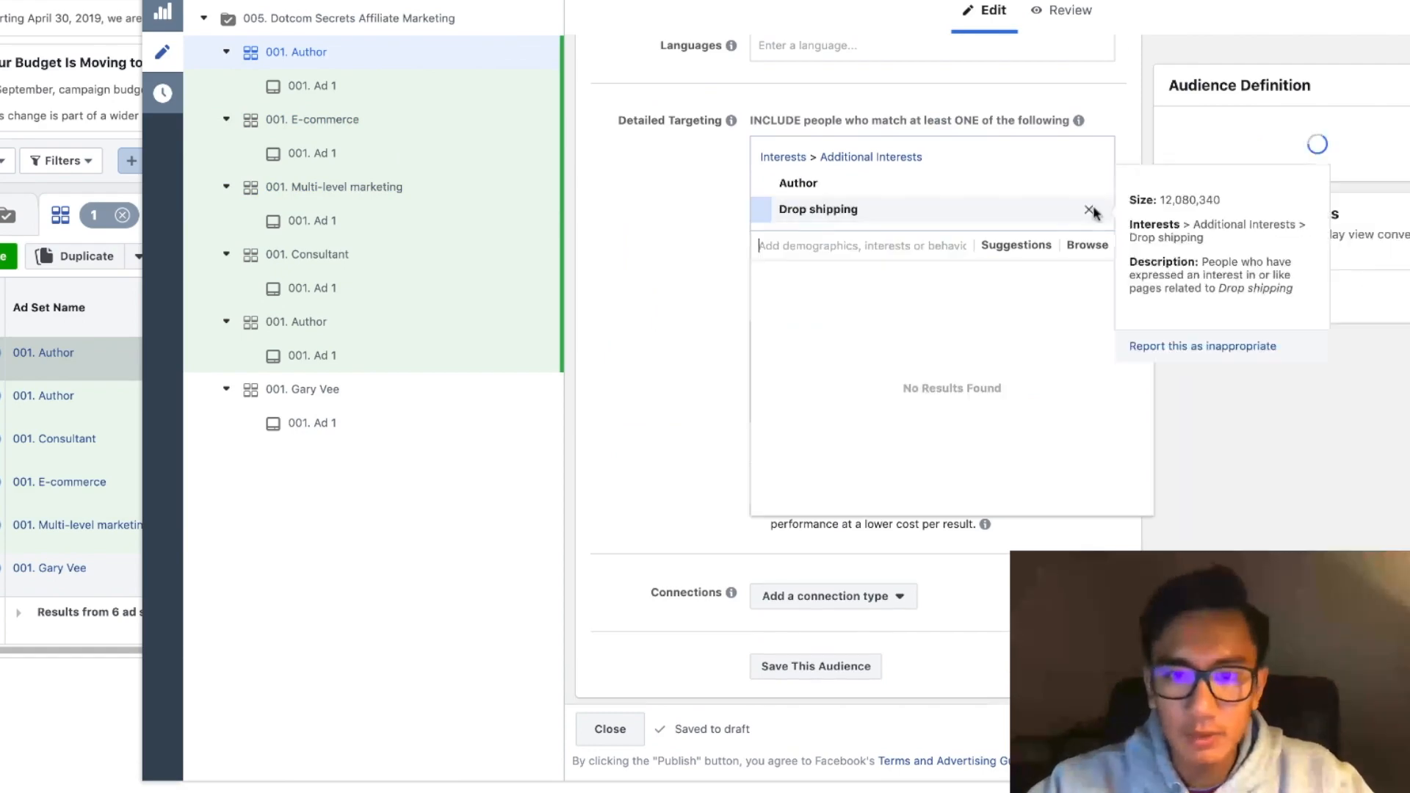
left_click(1092, 183)
Step: Copy the Drop shipping interest name and rename the first ad set as "001. Drop shipping"
left_click_drag(777, 183, 883, 178)
key("super+c")
scroll(883, 178, "up", 15)
double_click(754, 74)
key("super+v")
Step: Close the ad set editor, then review and publish the draft ad sets
left_click(610, 729)
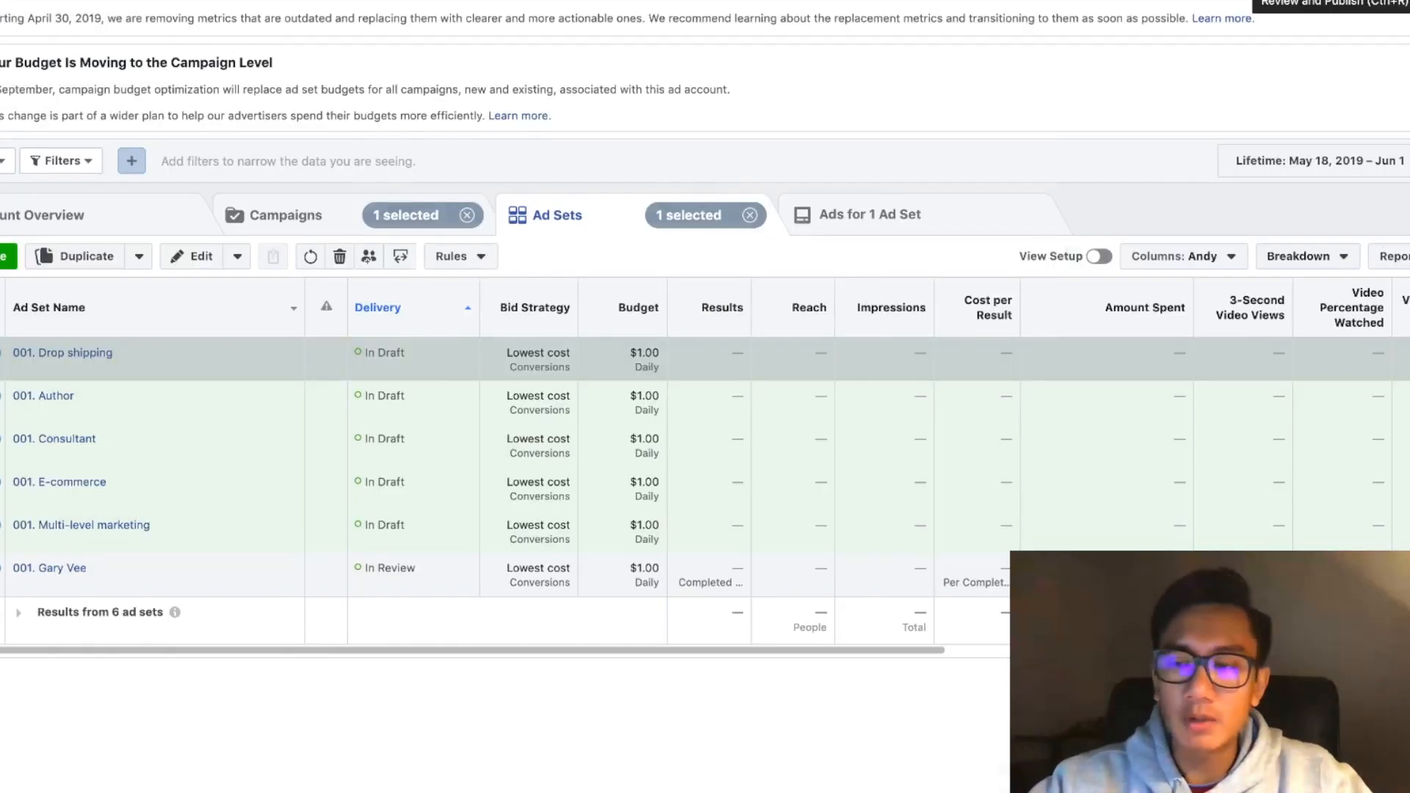
left_click(1329, 2)
left_click(1018, 498)
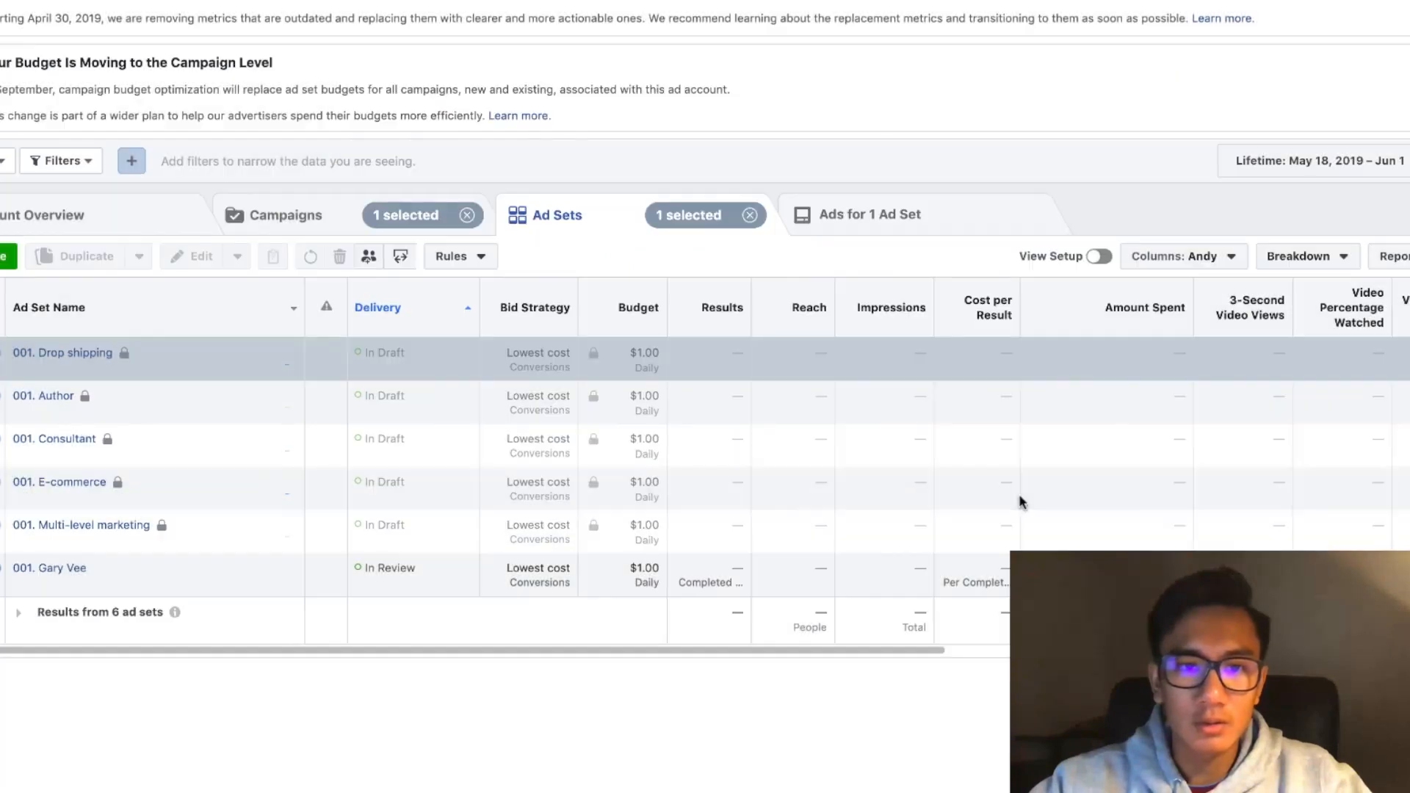